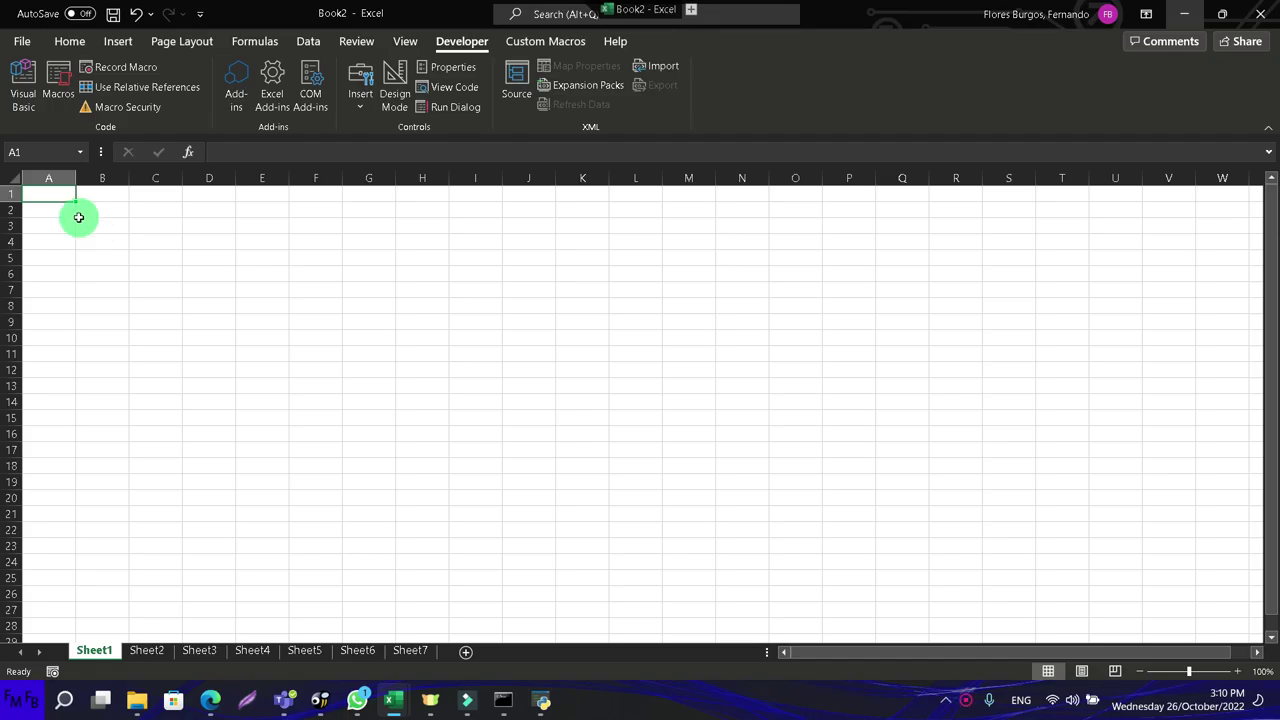
Step: Enter the column headers Region in A1 and Data in B1
type("Region")
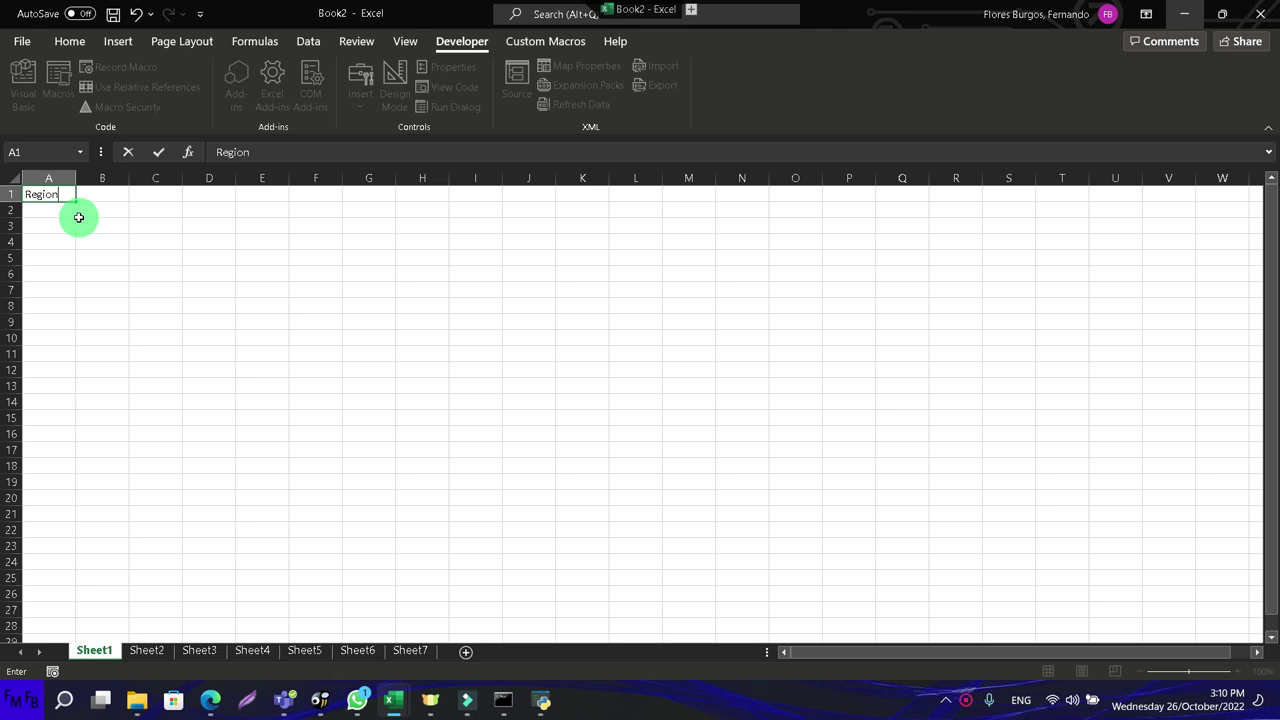
key("Tab")
type("Data")
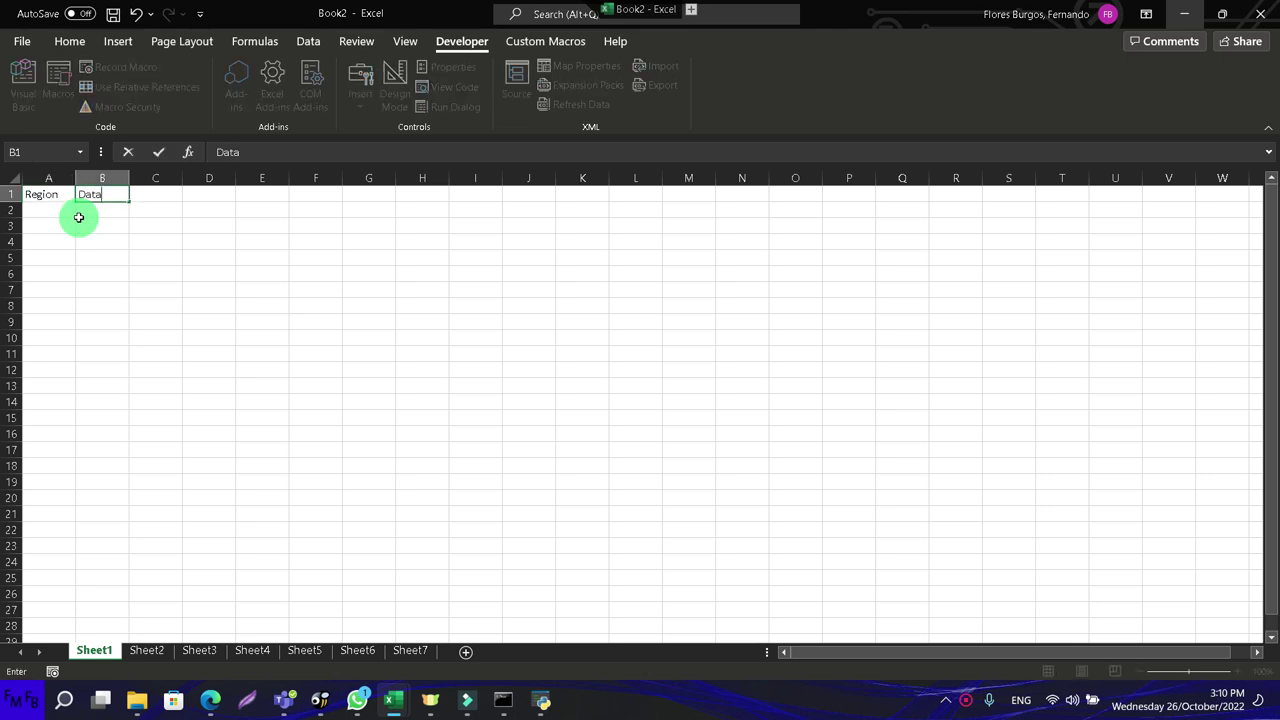
key("Return")
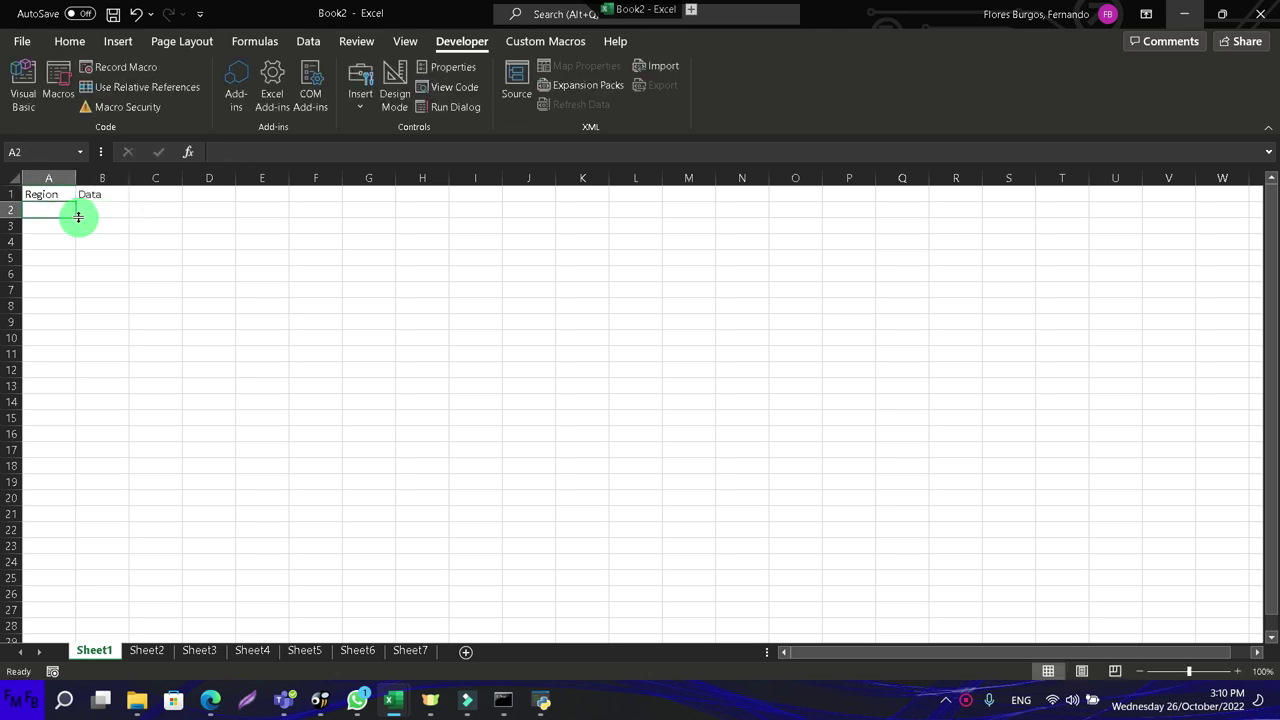
Step: List North, South, East and West in A2:A5 and select the four names
type("North")
key("Return")
type("S")
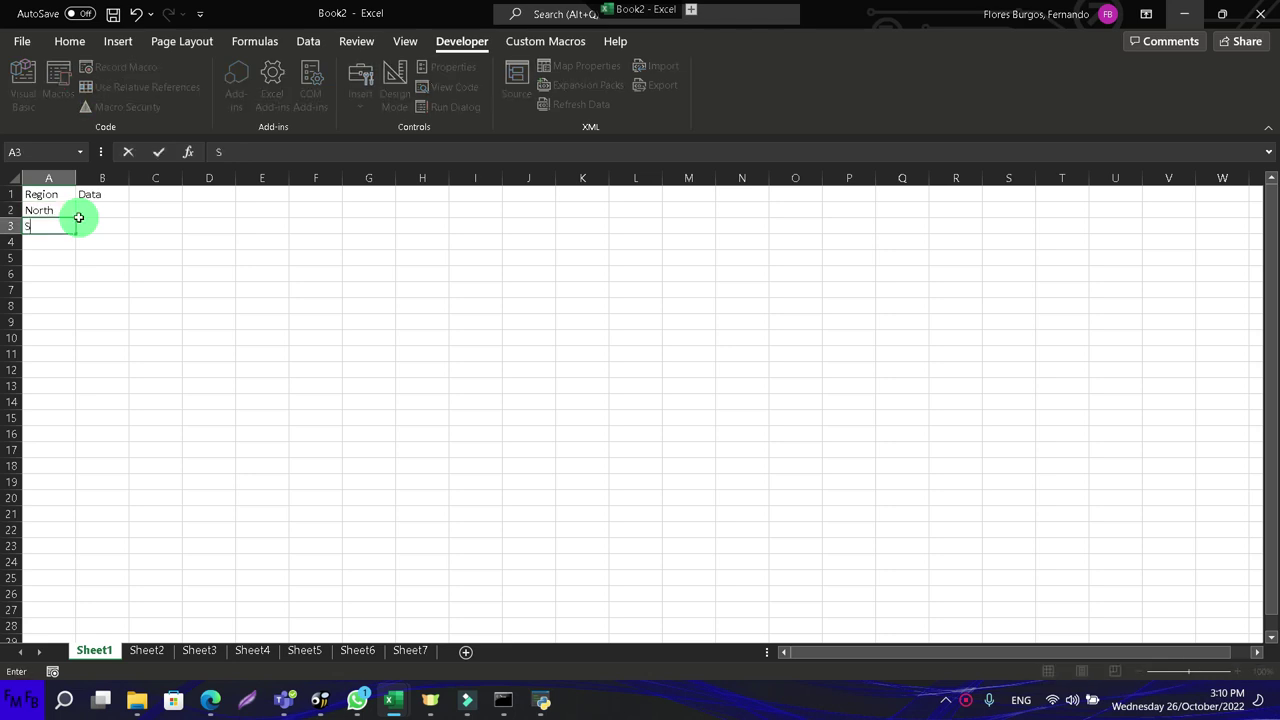
key("Return")
type("East")
key("ctrl+Return")
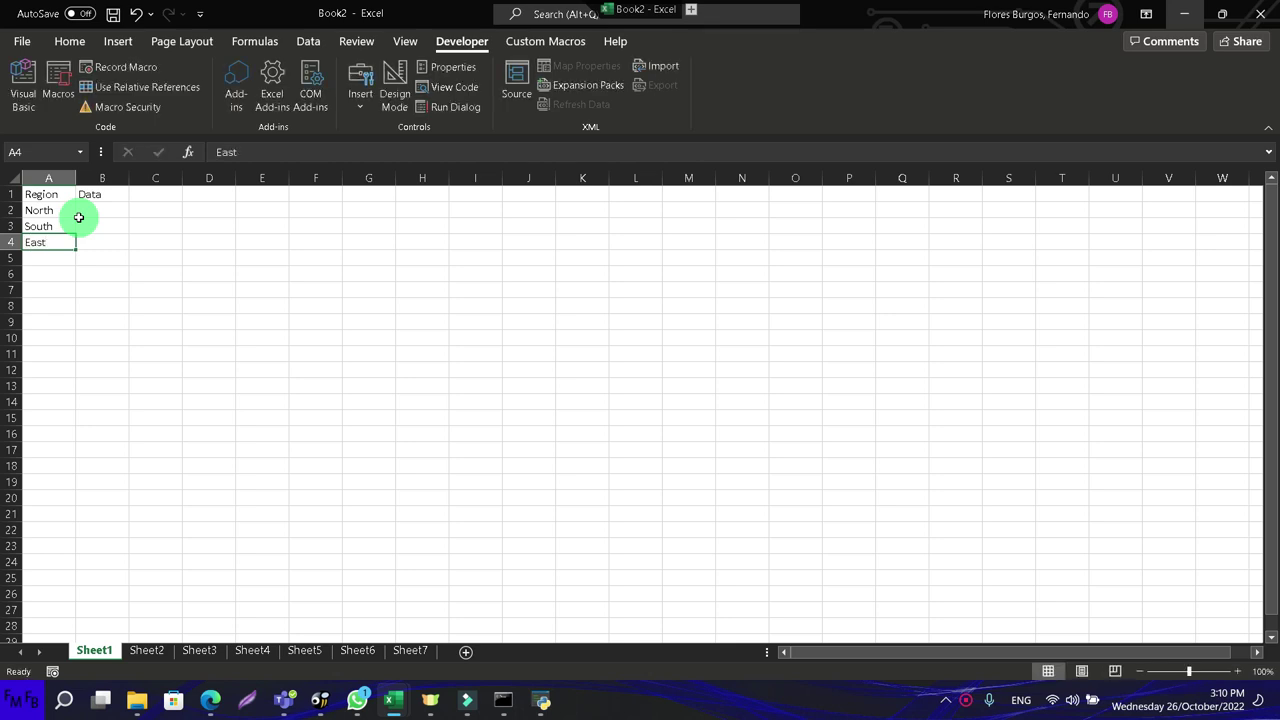
key("Down")
type("W")
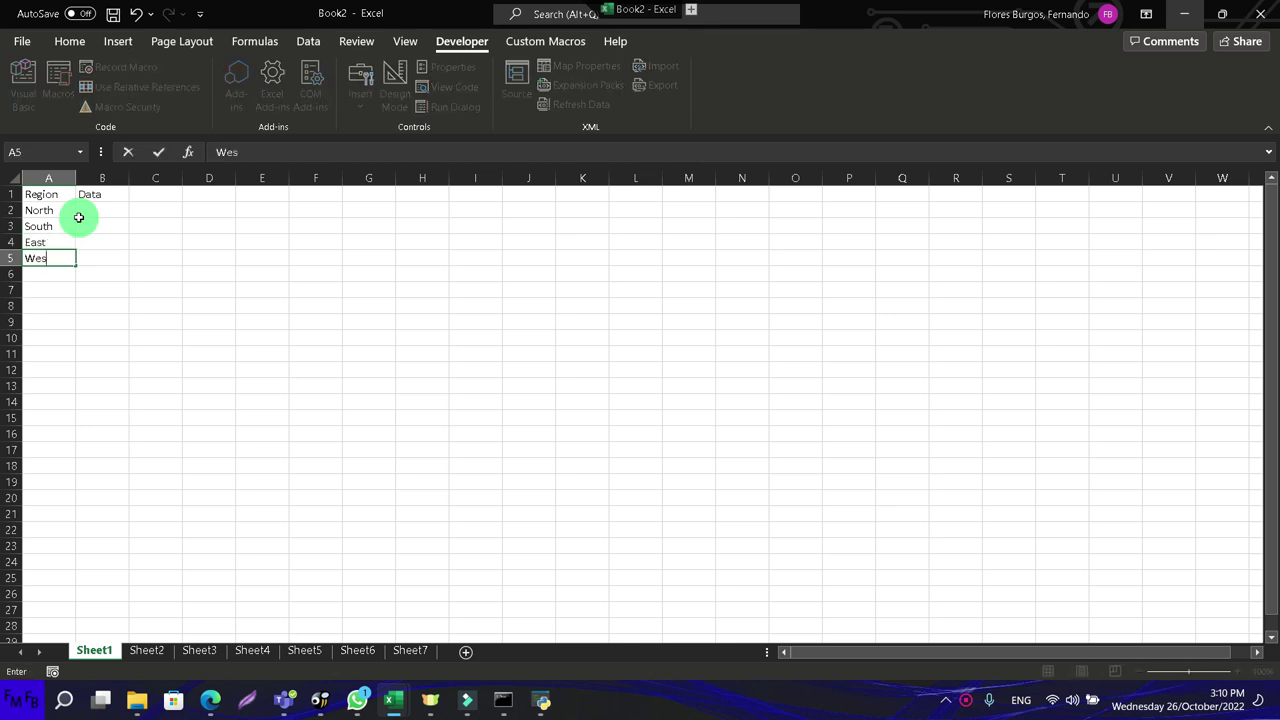
key("shift+Up")
key("shift+Up")
key("shift+Up")
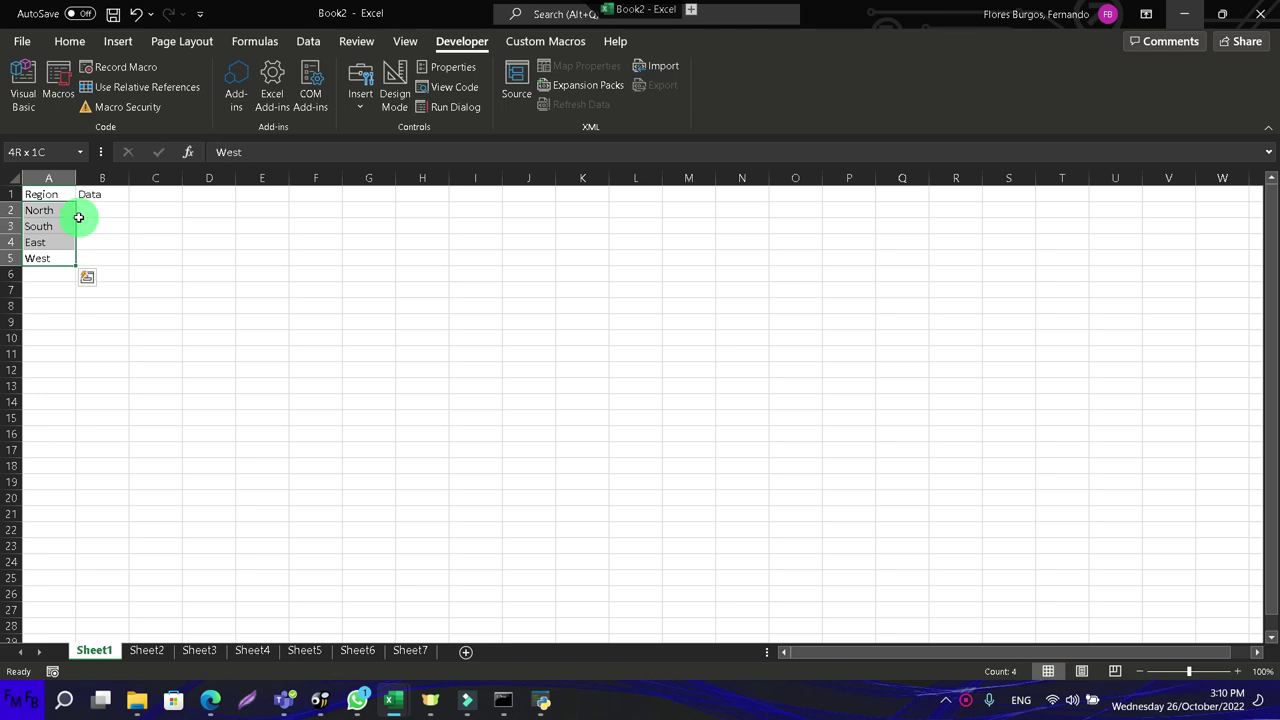
Step: Copy the four region names and paste them repeatedly down A6:A25, ending at B2
key("ctrl+c")
key("Down")
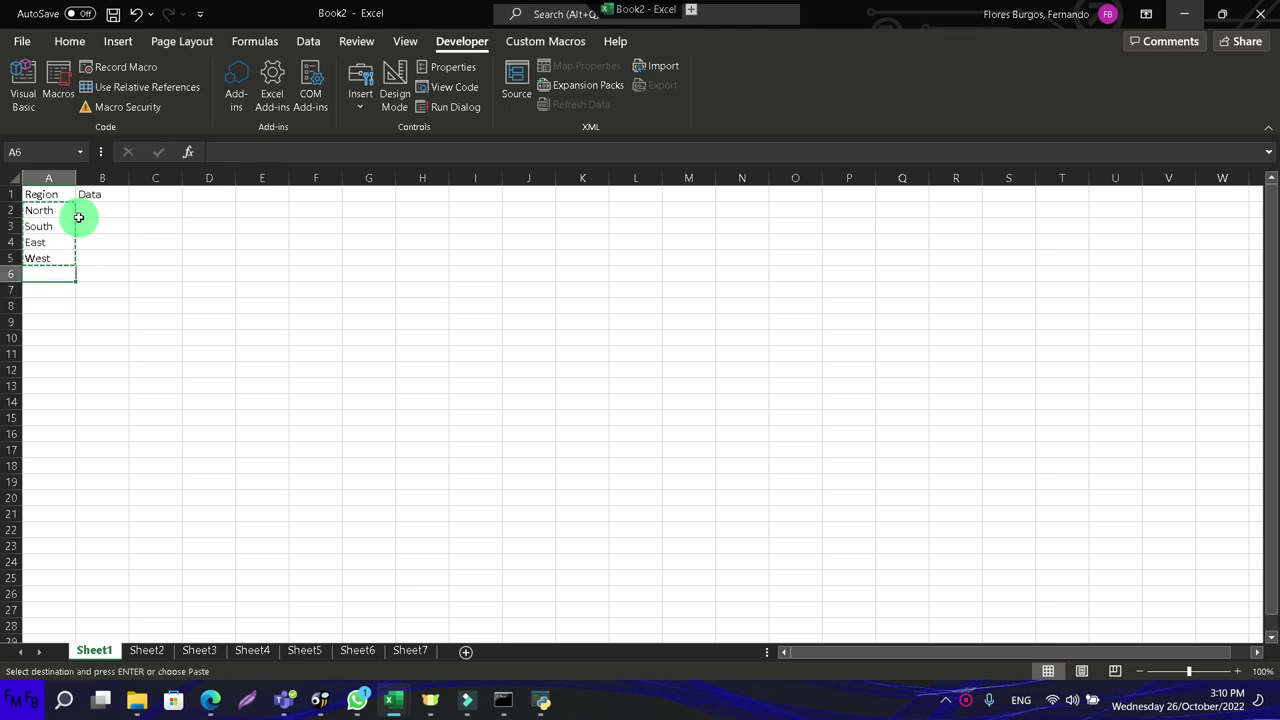
key("ctrl+v")
key("Down")
key("Down")
key("Down")
key("Down")
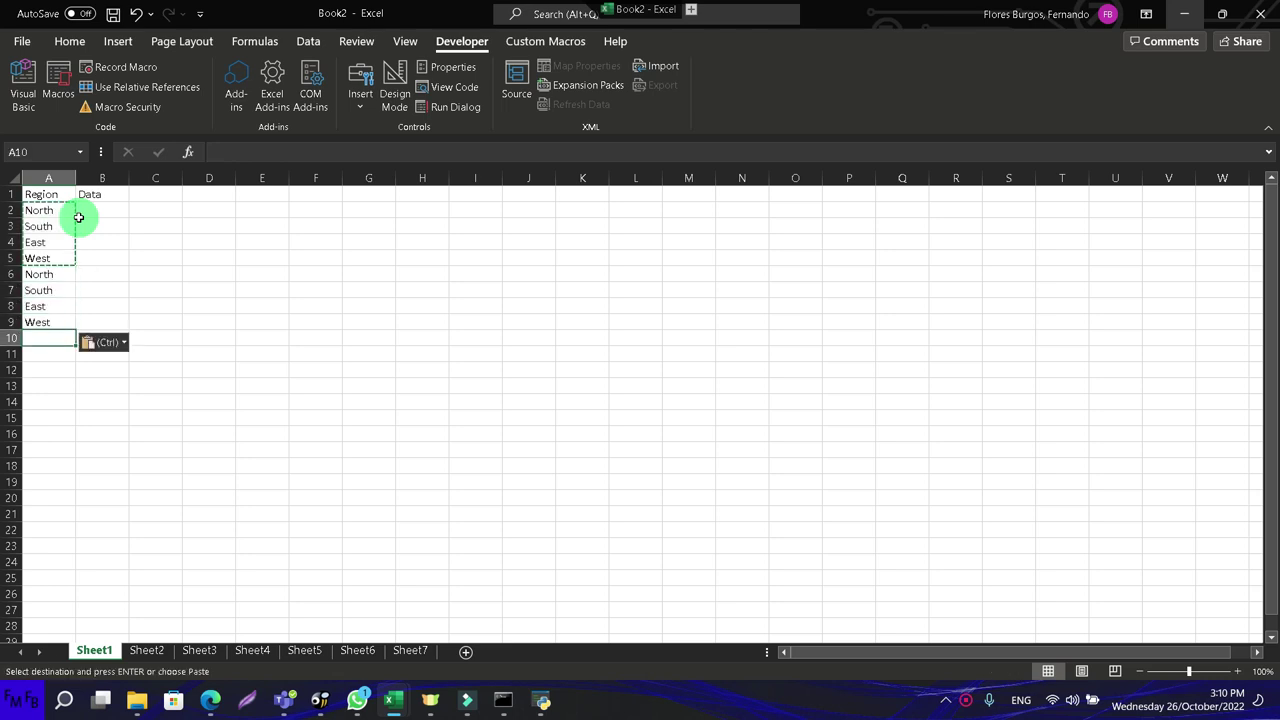
key("ctrl+v")
key("Down")
key("Down")
key("Down")
key("Down")
key("ctrl+v")
key("Down")
key("Down")
key("Down")
key("Down")
key("ctrl+v")
key("Down")
key("Down")
key("Down")
key("Down")
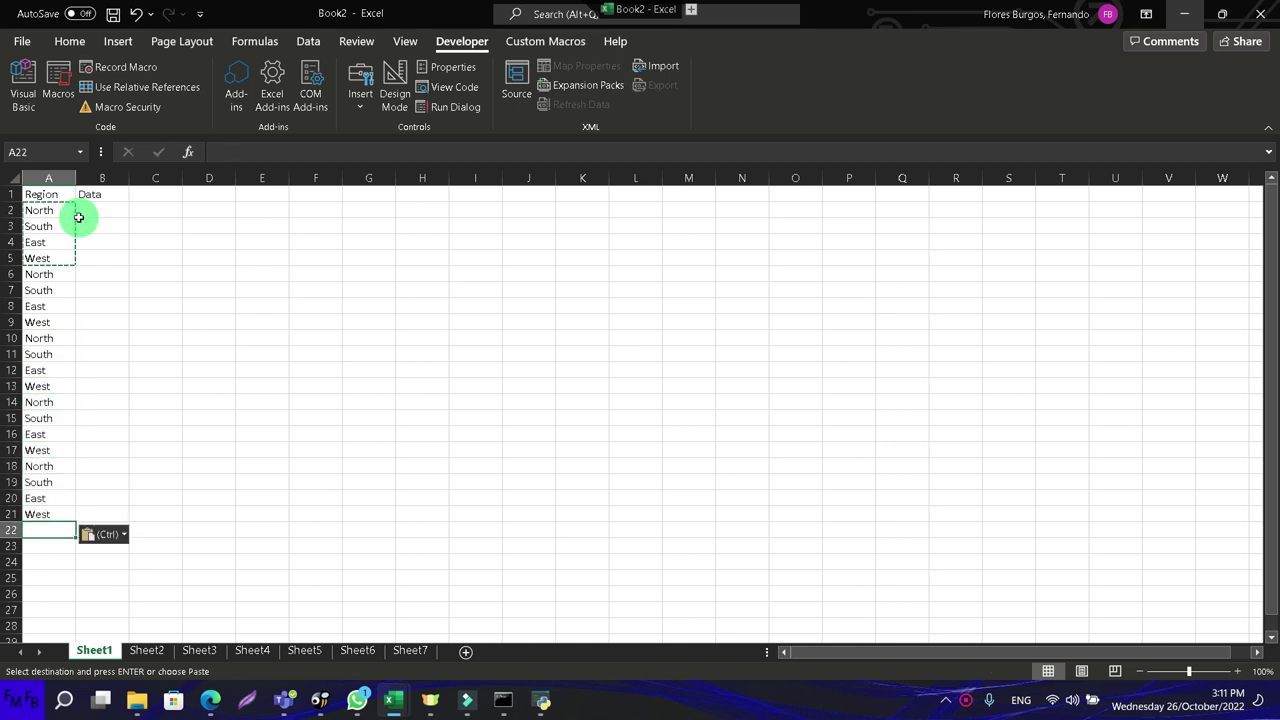
key("ctrl+v")
key("Right")
key("ctrl+Up")
key("Down")
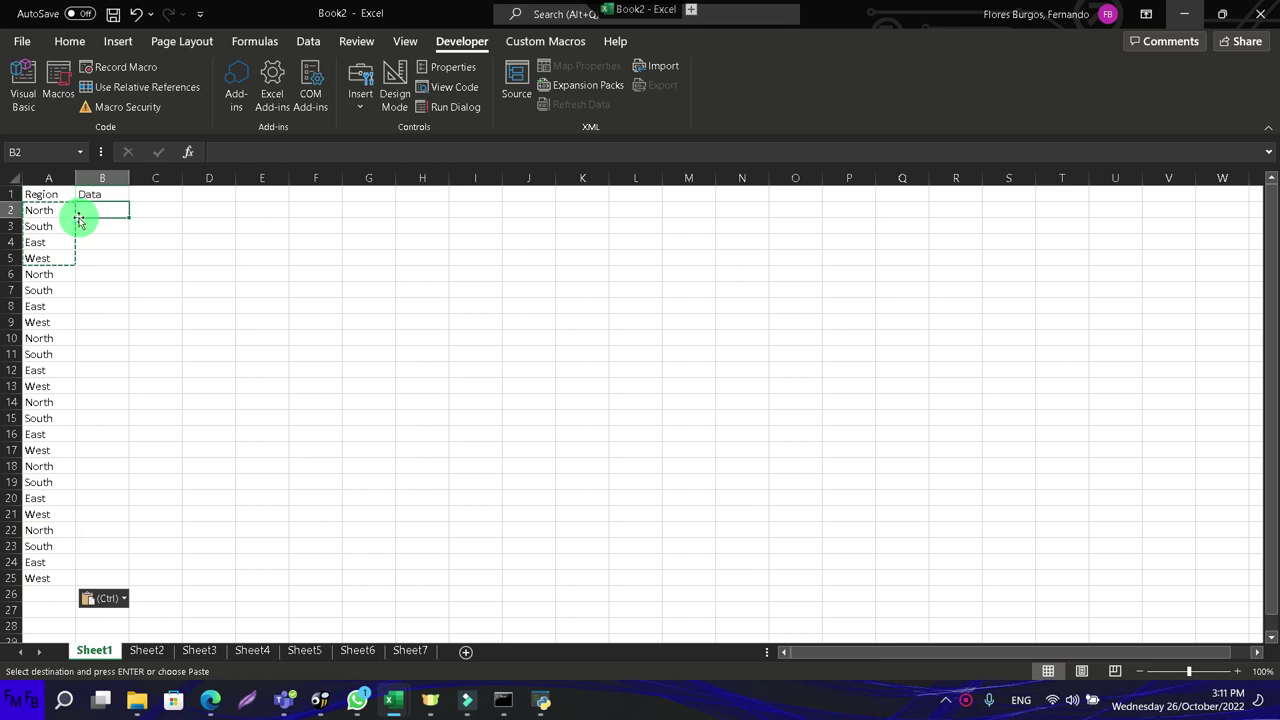
Step: Enter 10, 5, 20, 40, 30 and 50 into B2:B7
type("10")
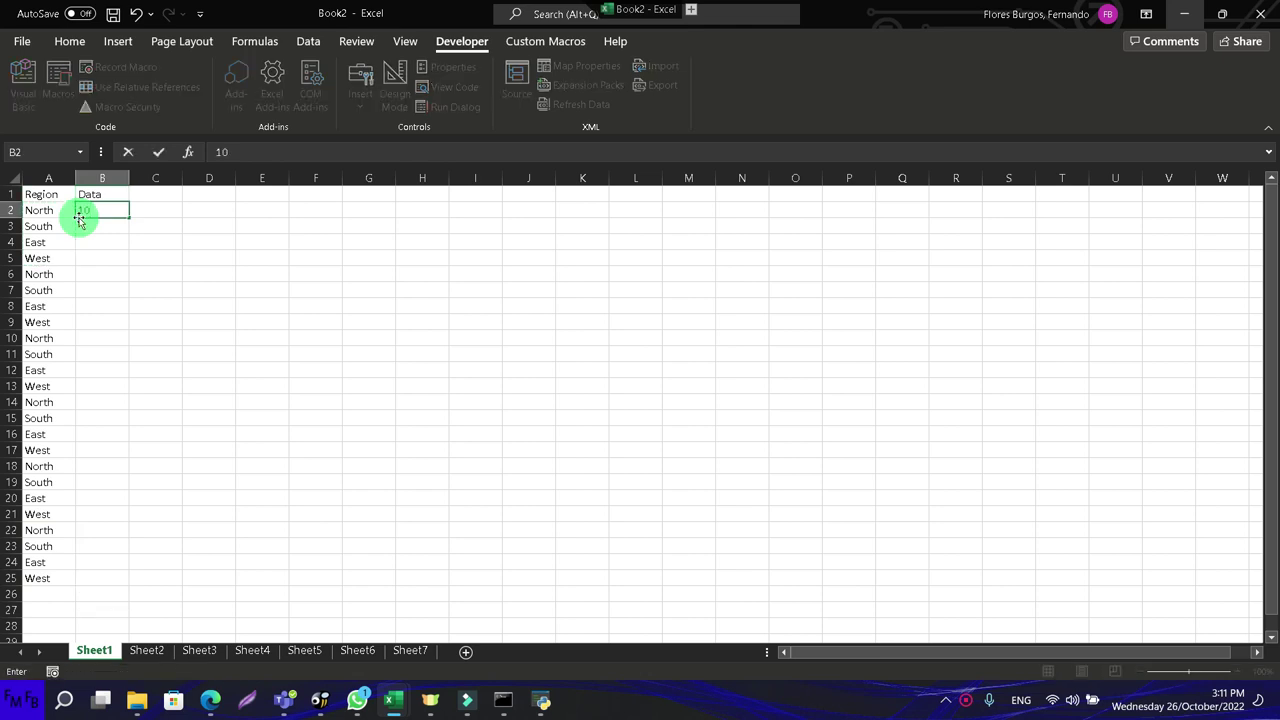
key("Return")
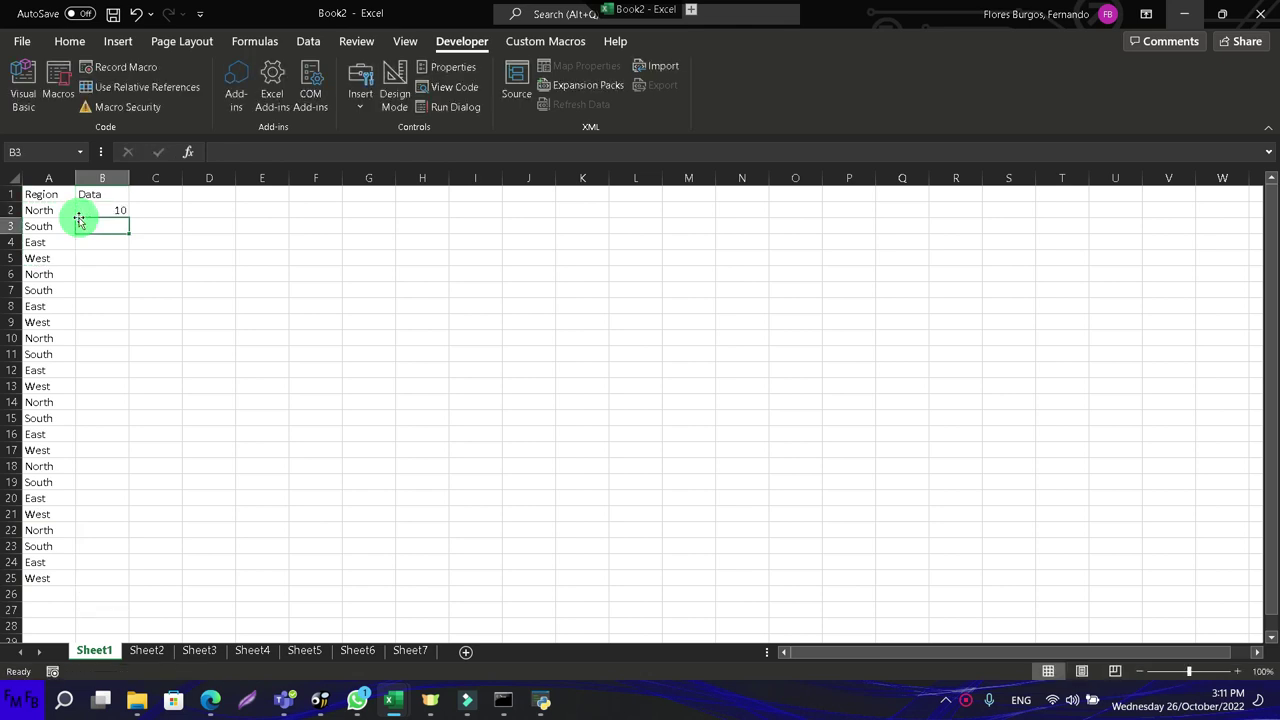
type("5")
key("Return")
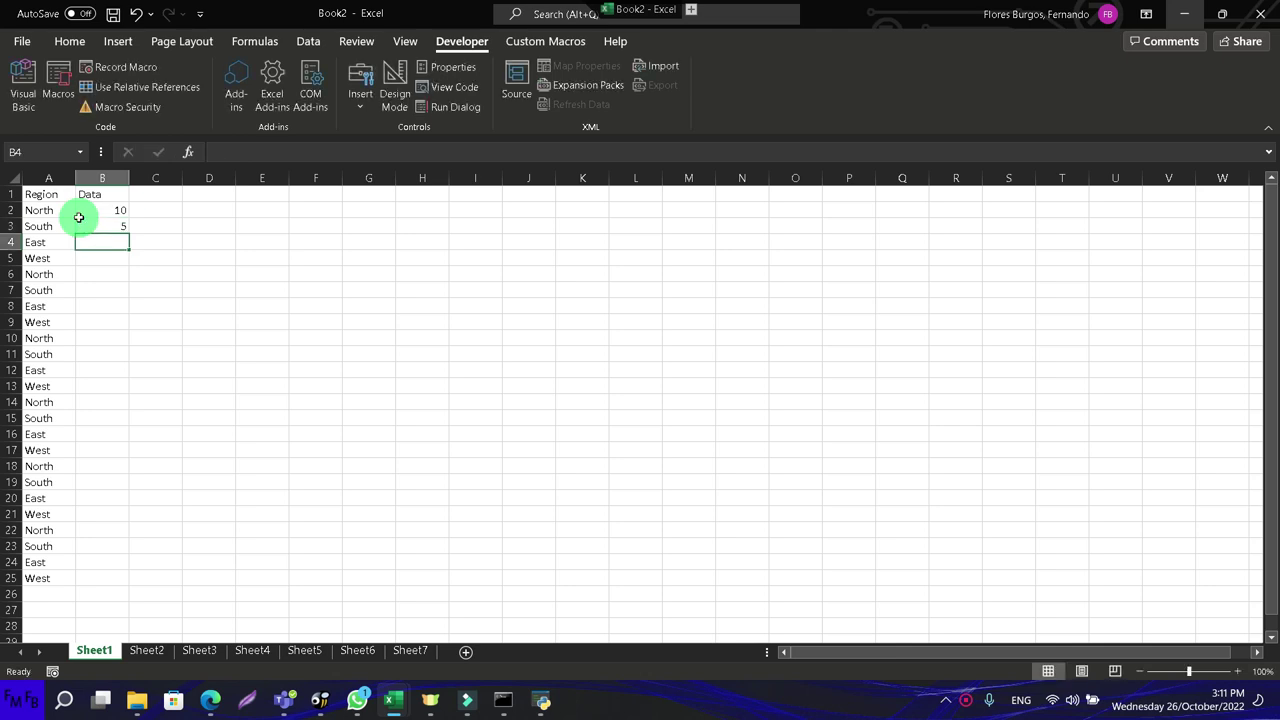
type("20")
key("Return")
type("40")
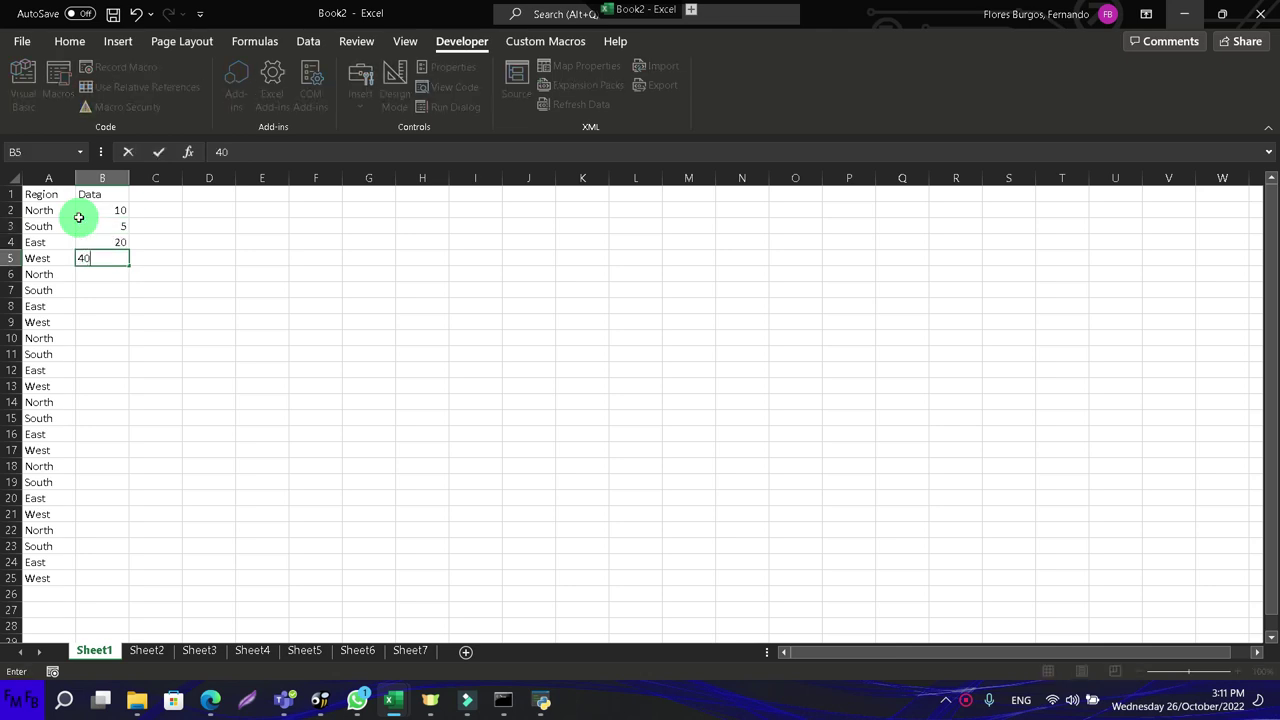
key("Return")
type("3")
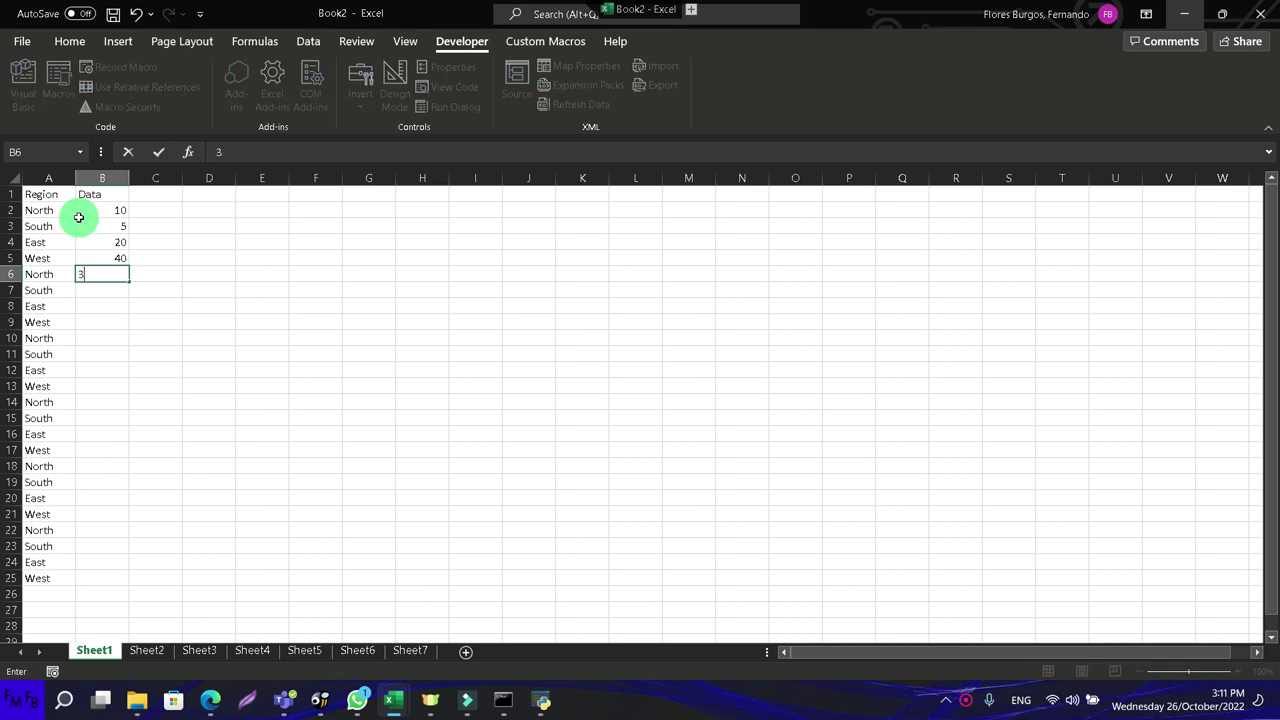
key("Return")
type("50")
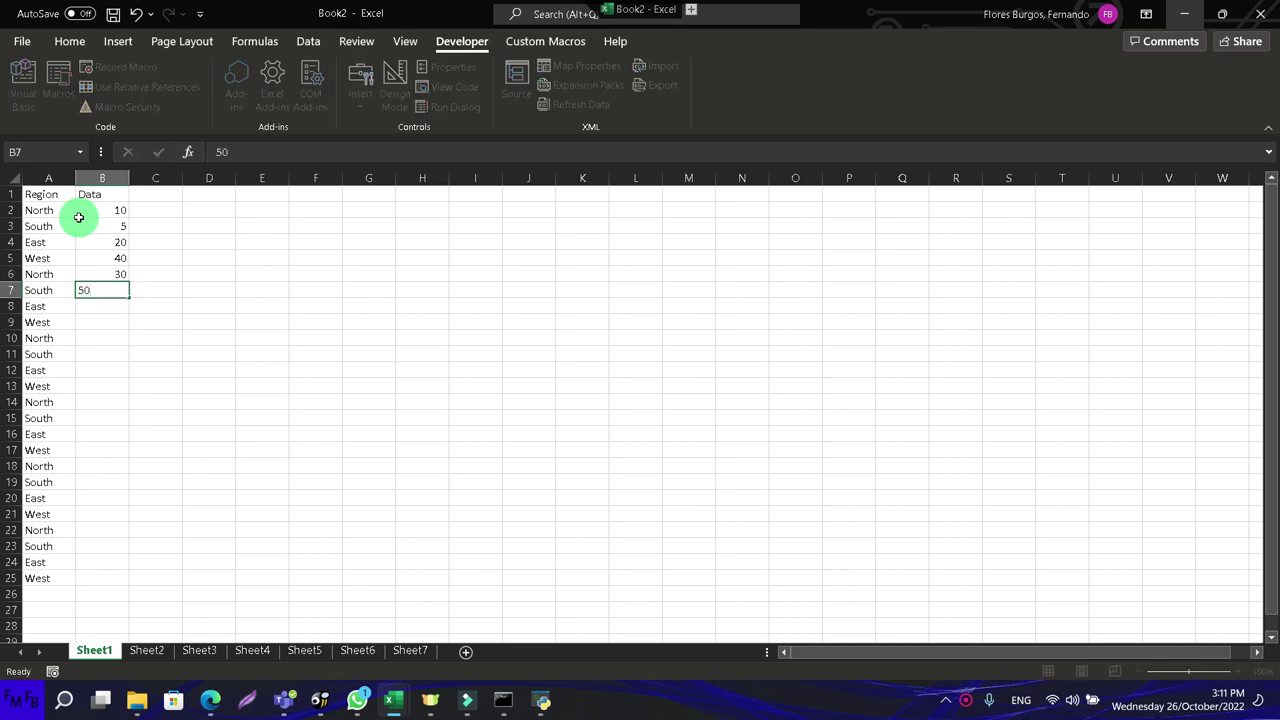
key("Return")
Step: Enter 60, 40, 20, 10, 70 and 80 into B8:B13
type("60")
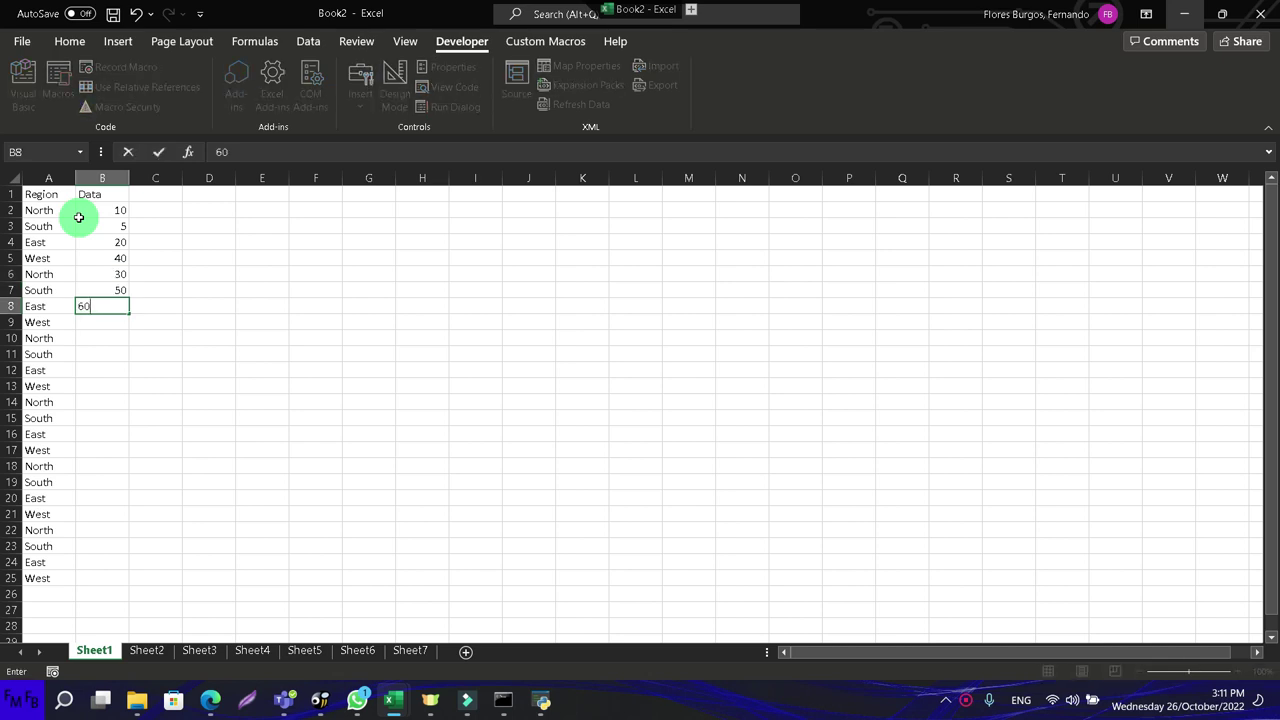
key("Return")
type("40")
key("Return")
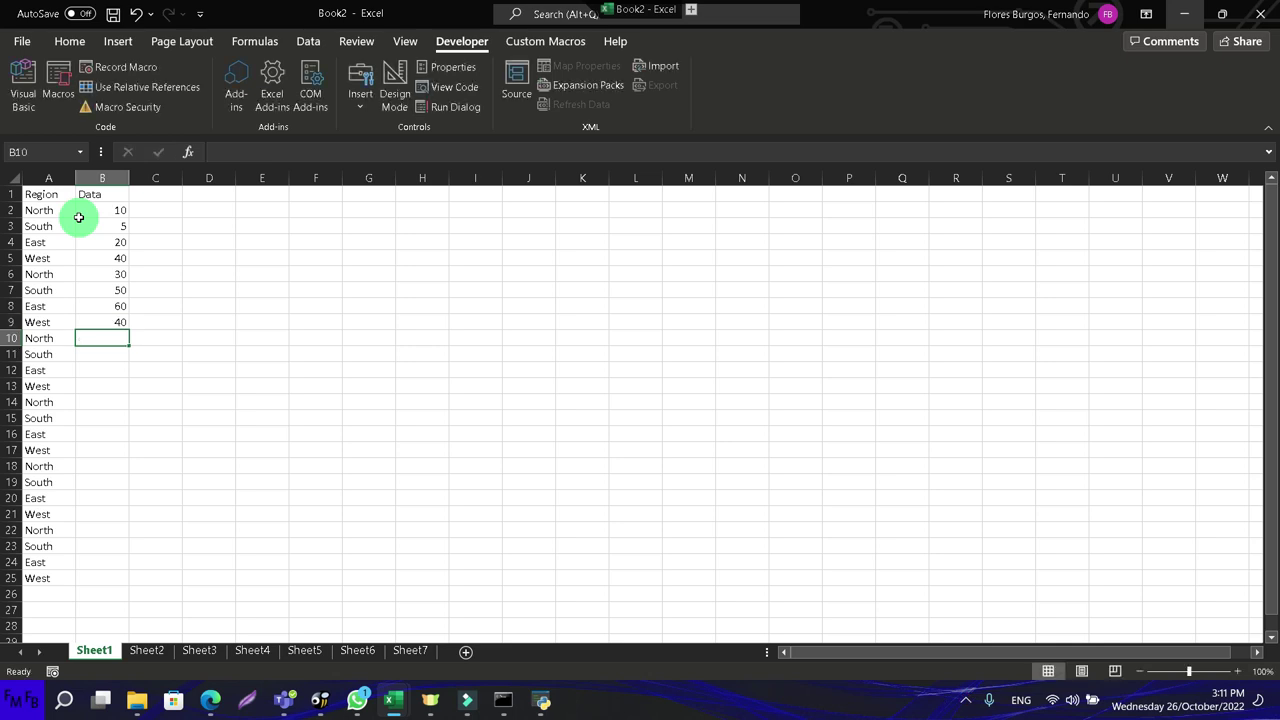
type("20")
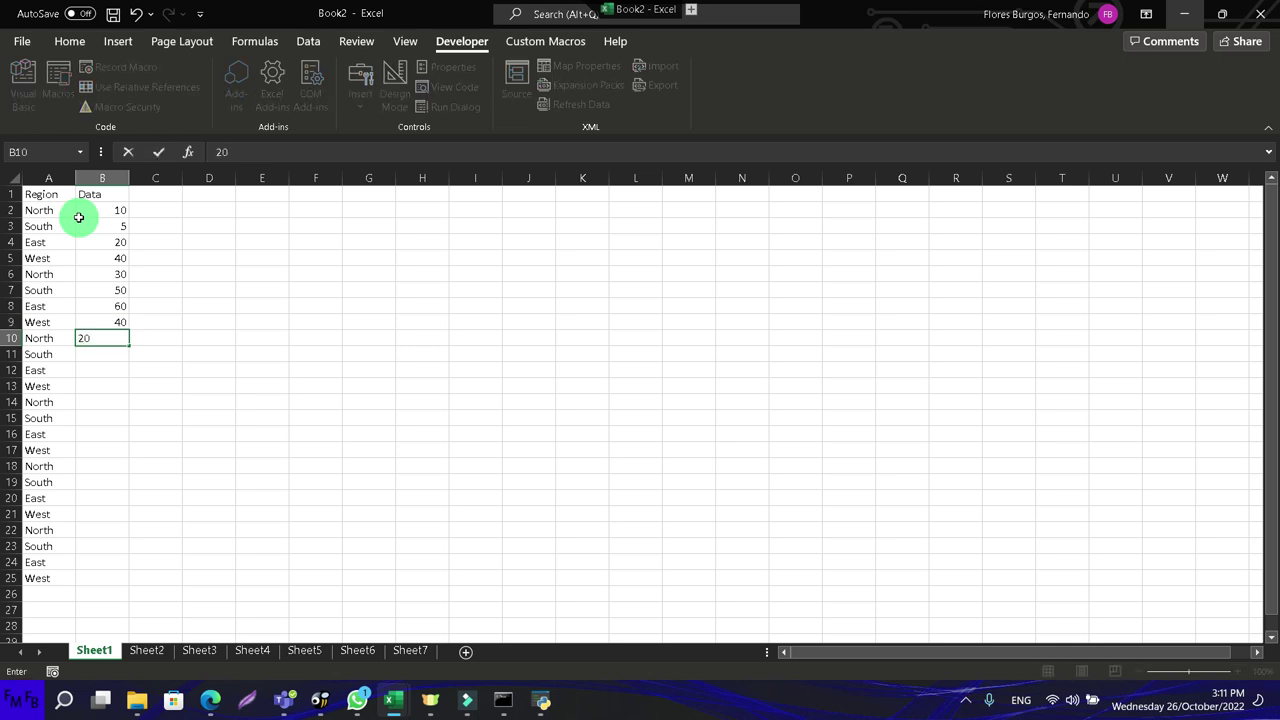
key("Return")
type("10")
key("Return")
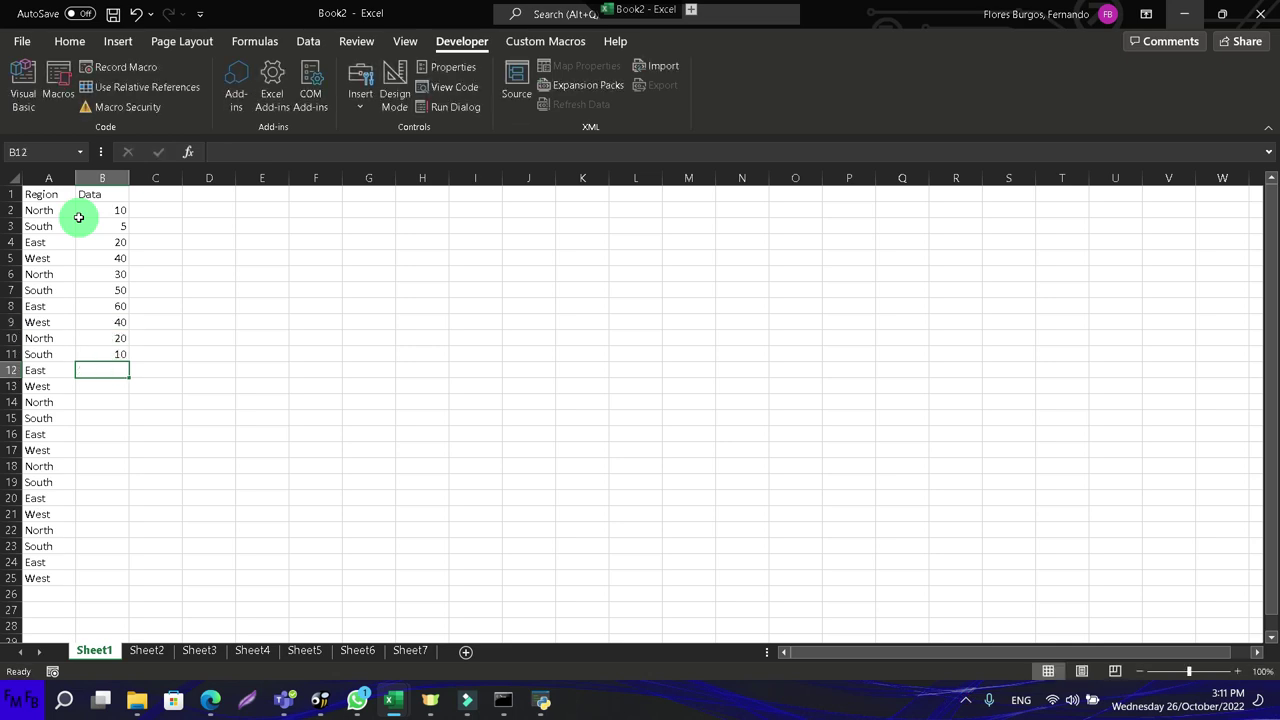
type("70")
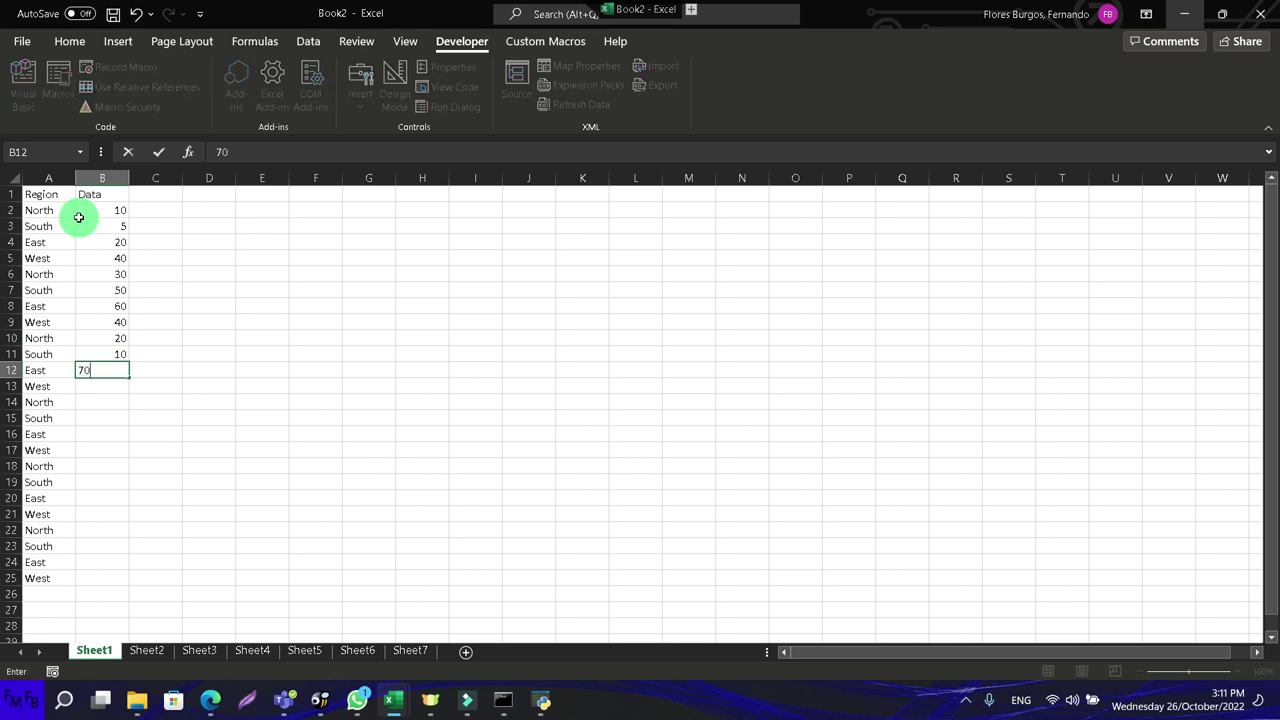
key("Return")
type("80")
key("Return")
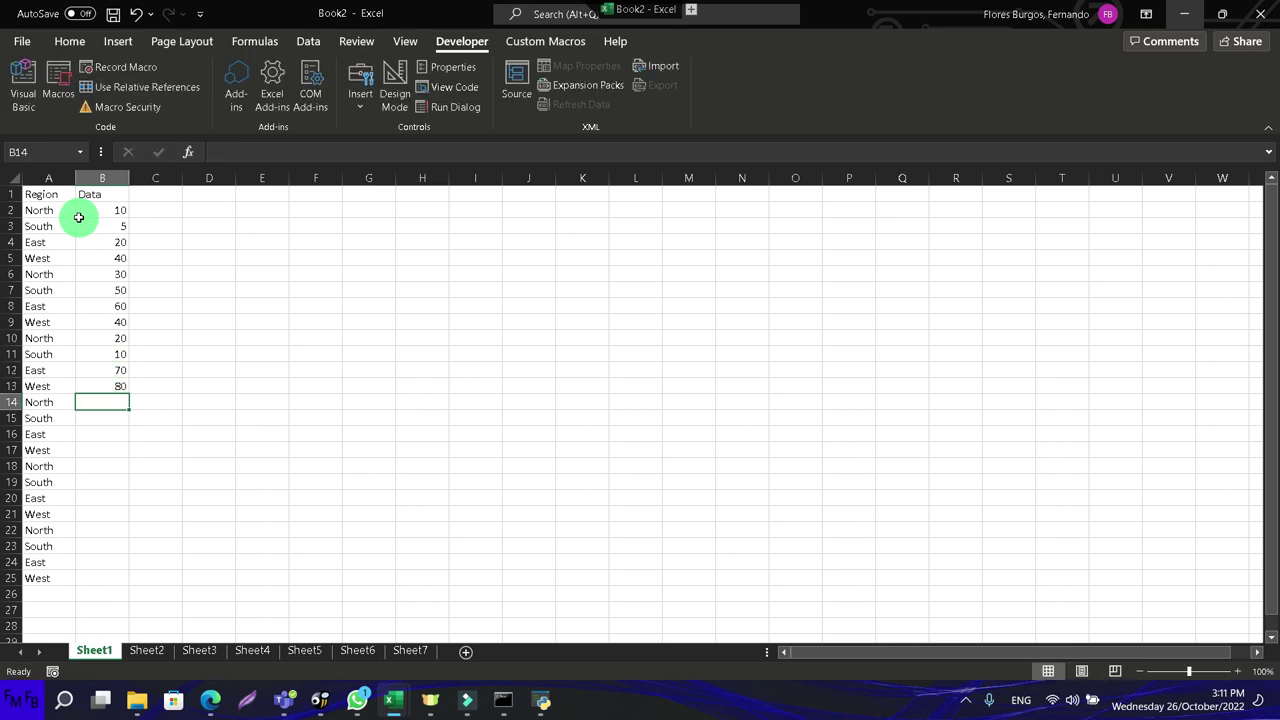
Step: Enter 90, 100, 50, 40, 30 and 20 into B14:B19
type("90")
key("Return")
type("100")
key("Return")
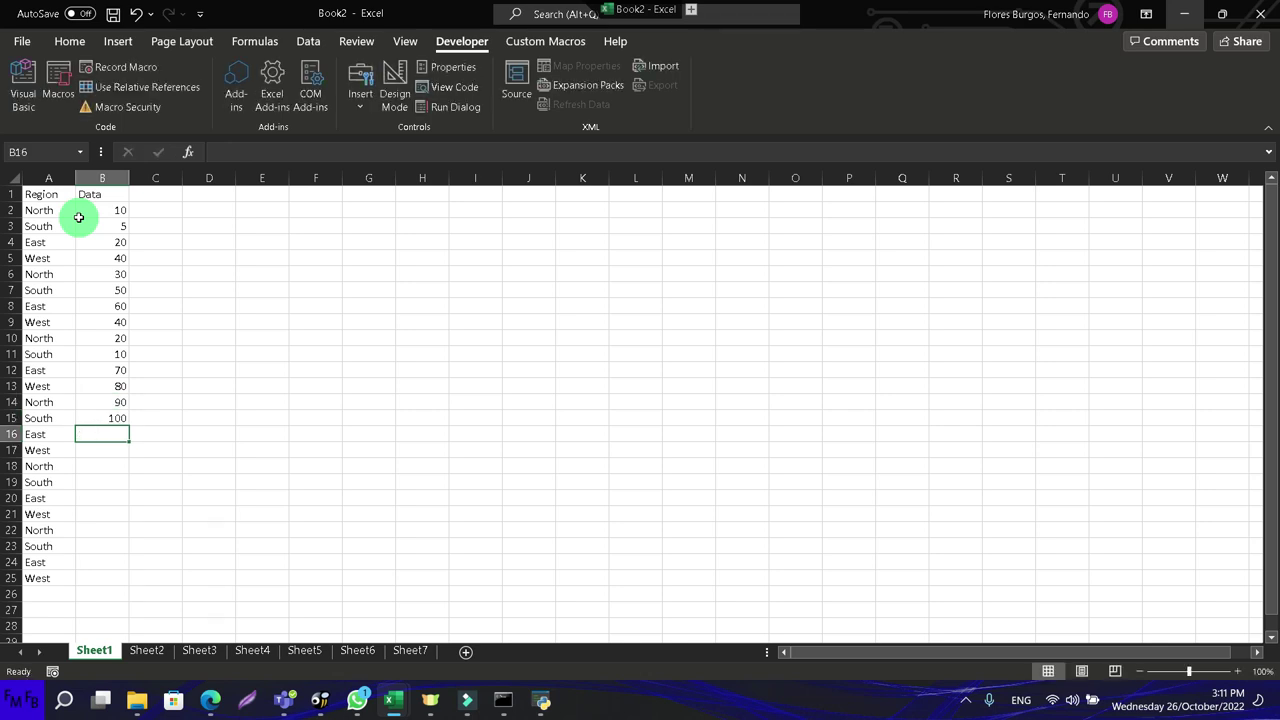
type("50")
key("Return")
type("4")
key("Return")
type("30")
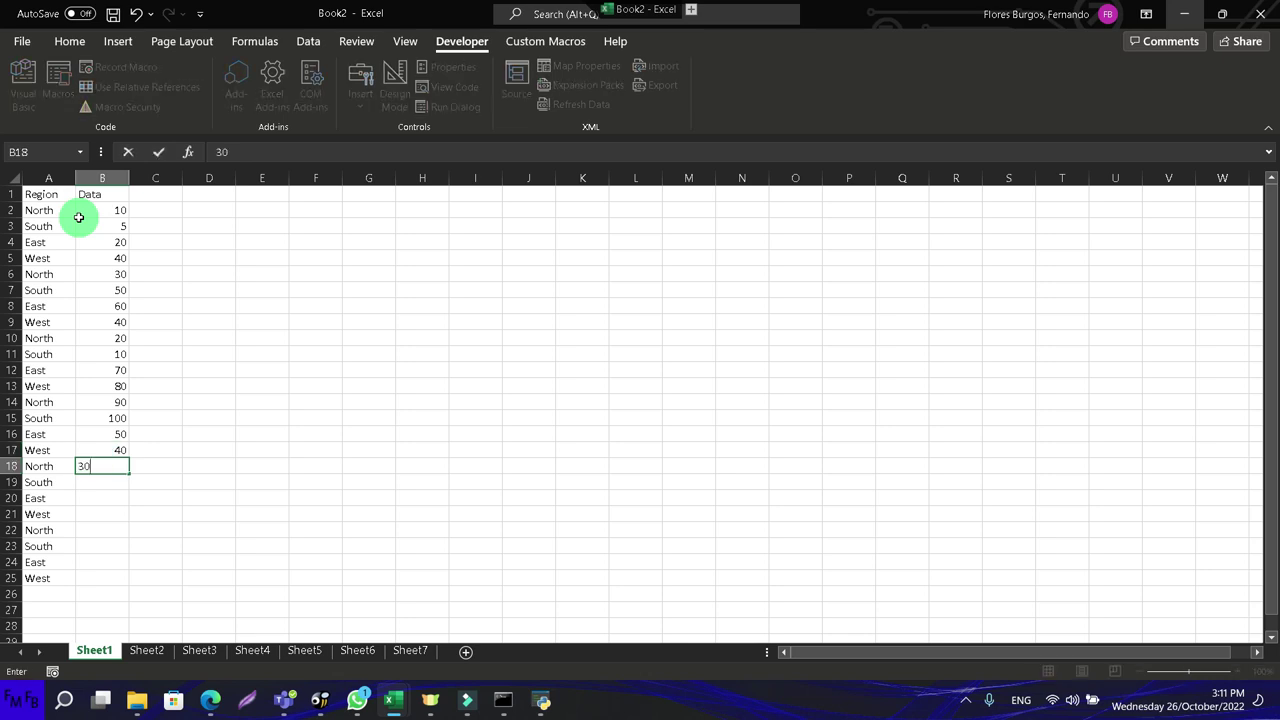
key("Return")
type("20")
key("Return")
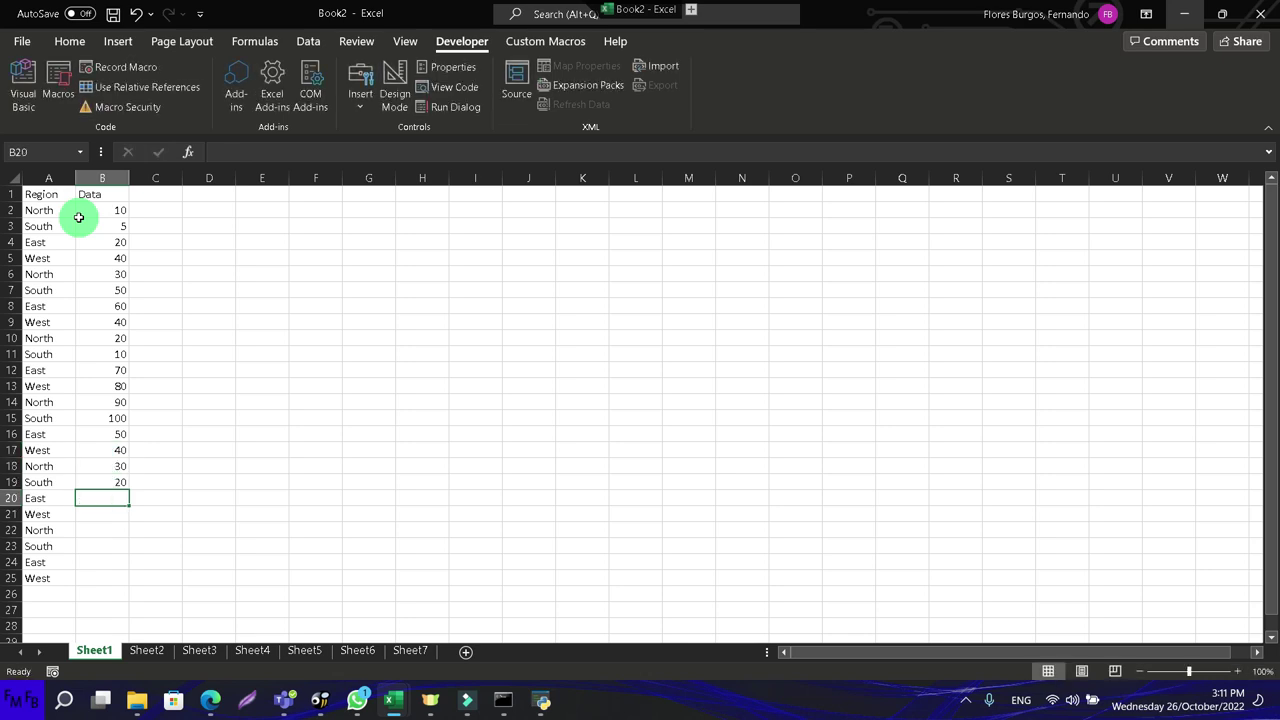
Step: Enter 5, 80, 50, 90, 60 and 100 into B20:B25
type("5")
key("Return")
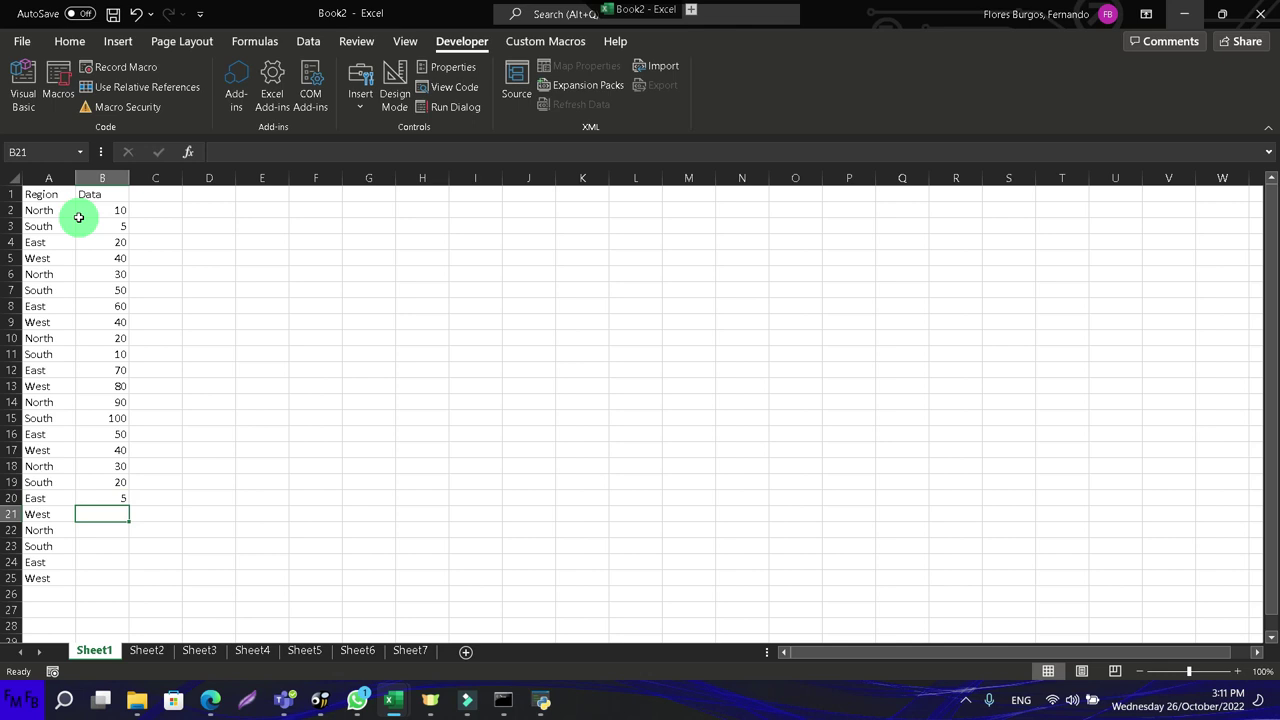
type("80")
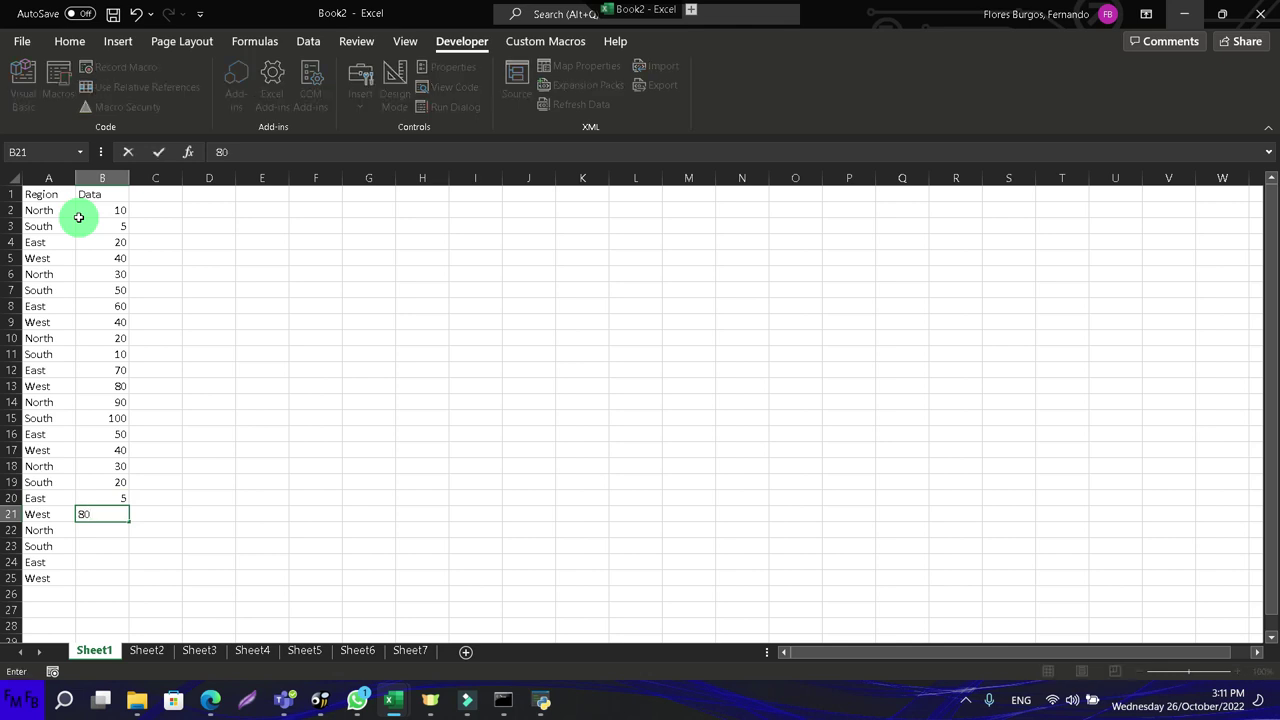
key("Return")
type("50")
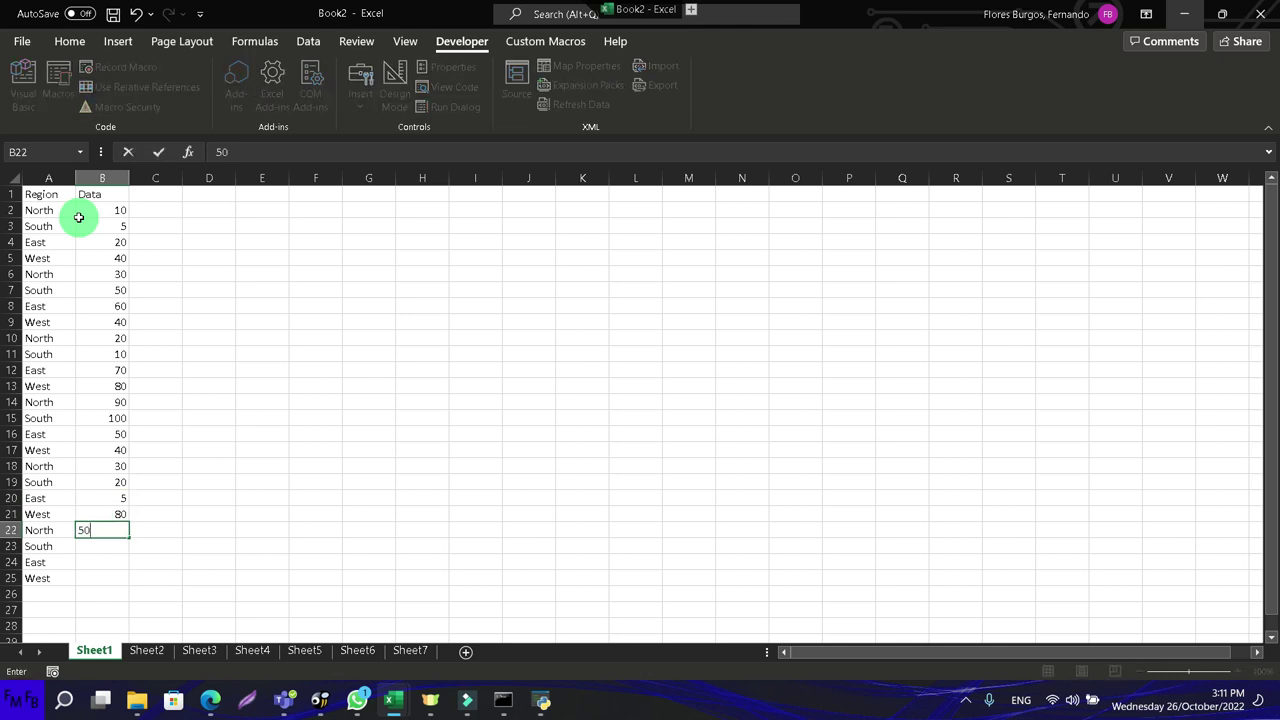
key("Return")
type("90")
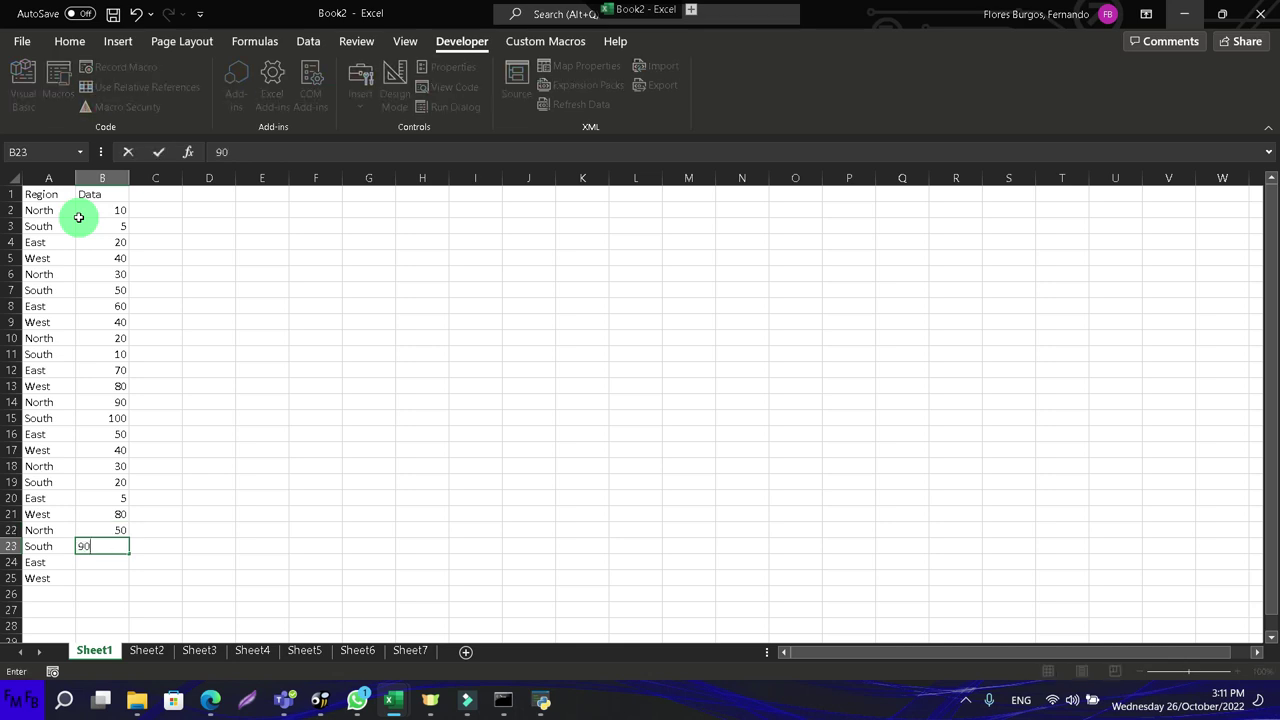
key("Return")
type("60")
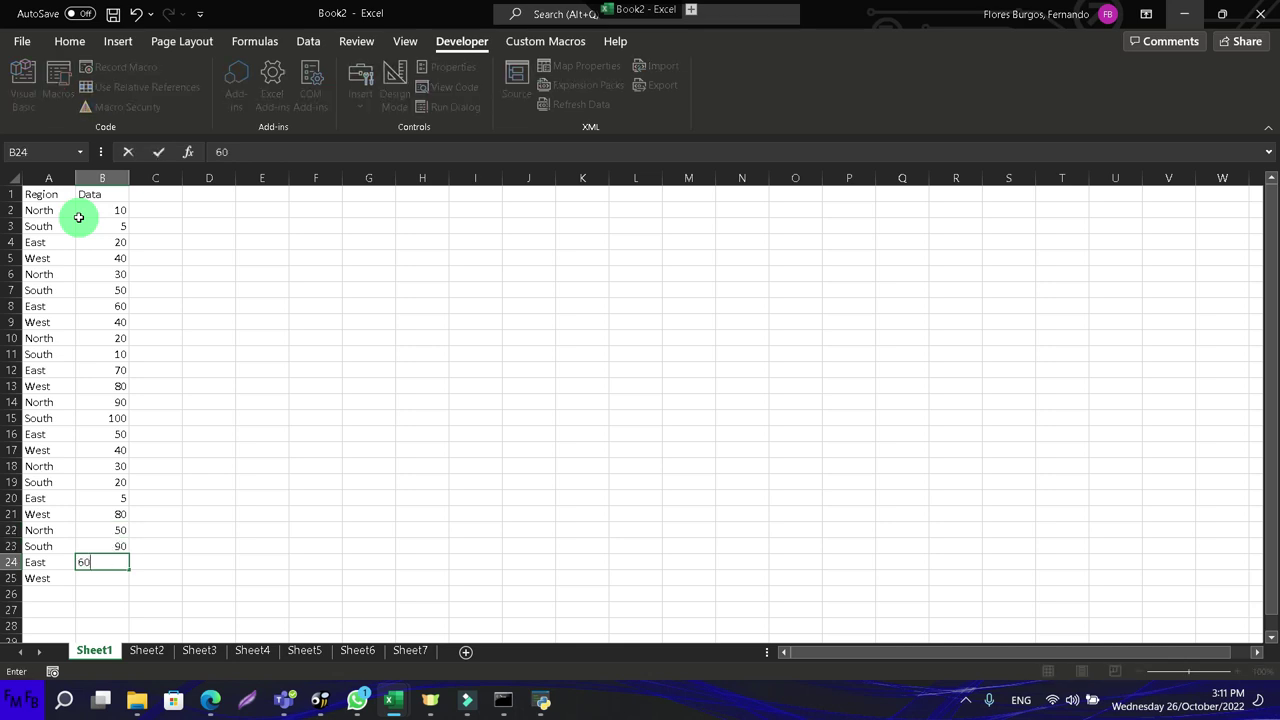
key("Return")
type("100")
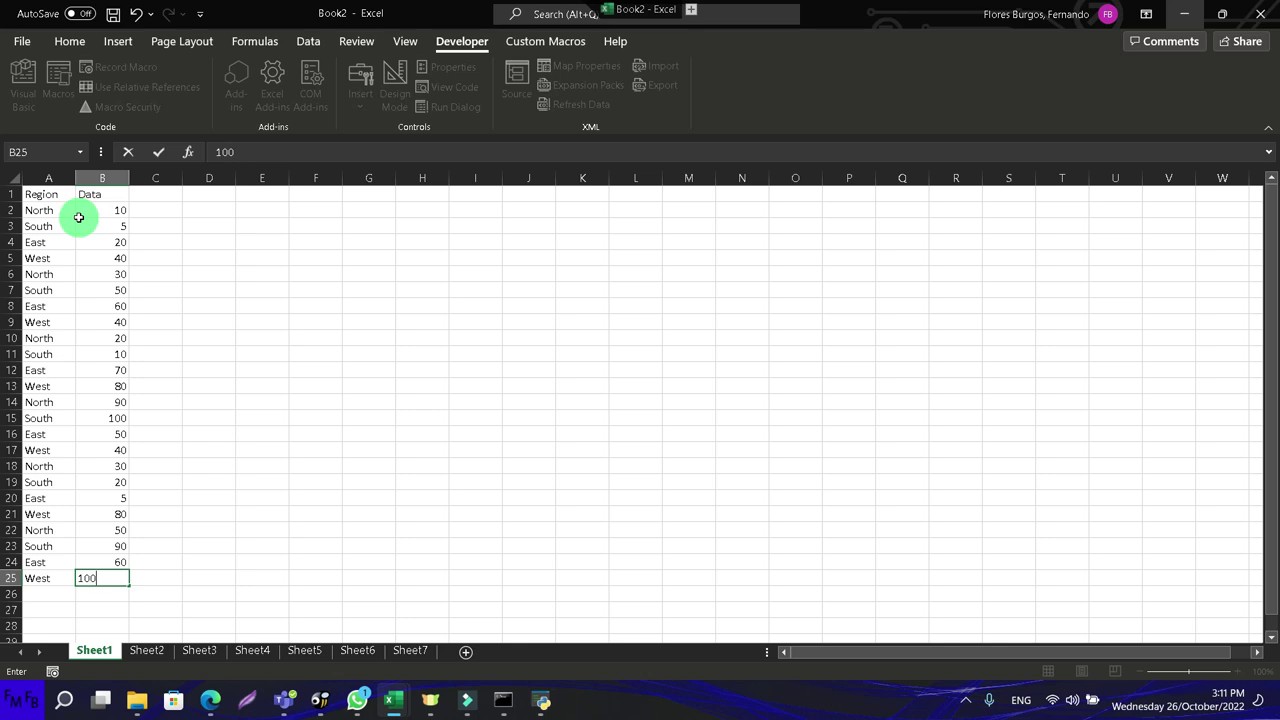
key("Return")
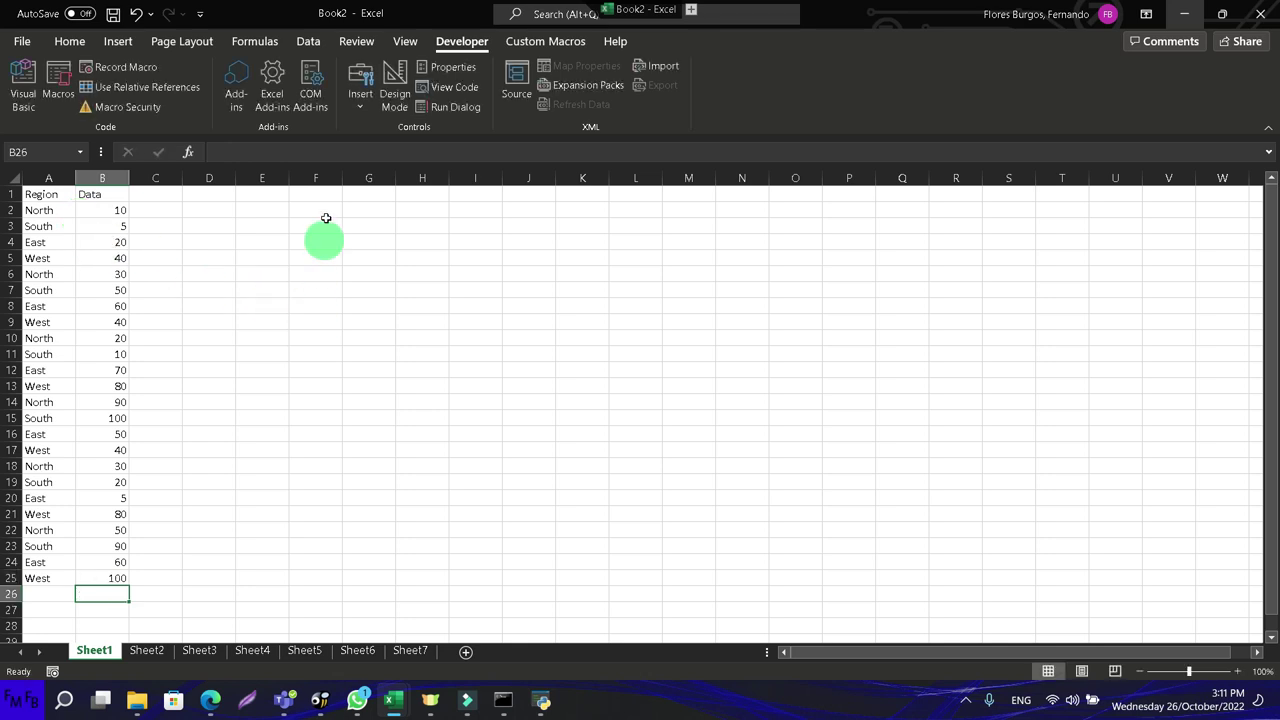
Step: Look over the Data ribbon commands, then bring up the Insert ribbon
left_click(311, 46)
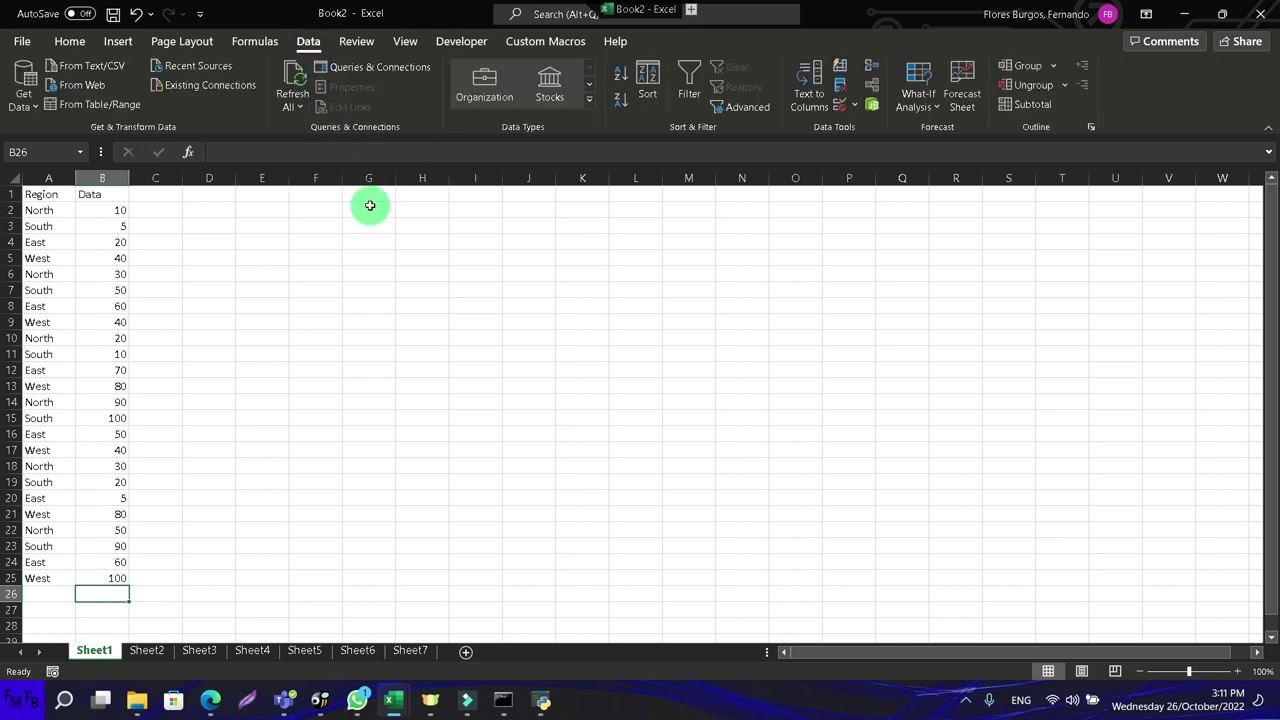
left_click(124, 42)
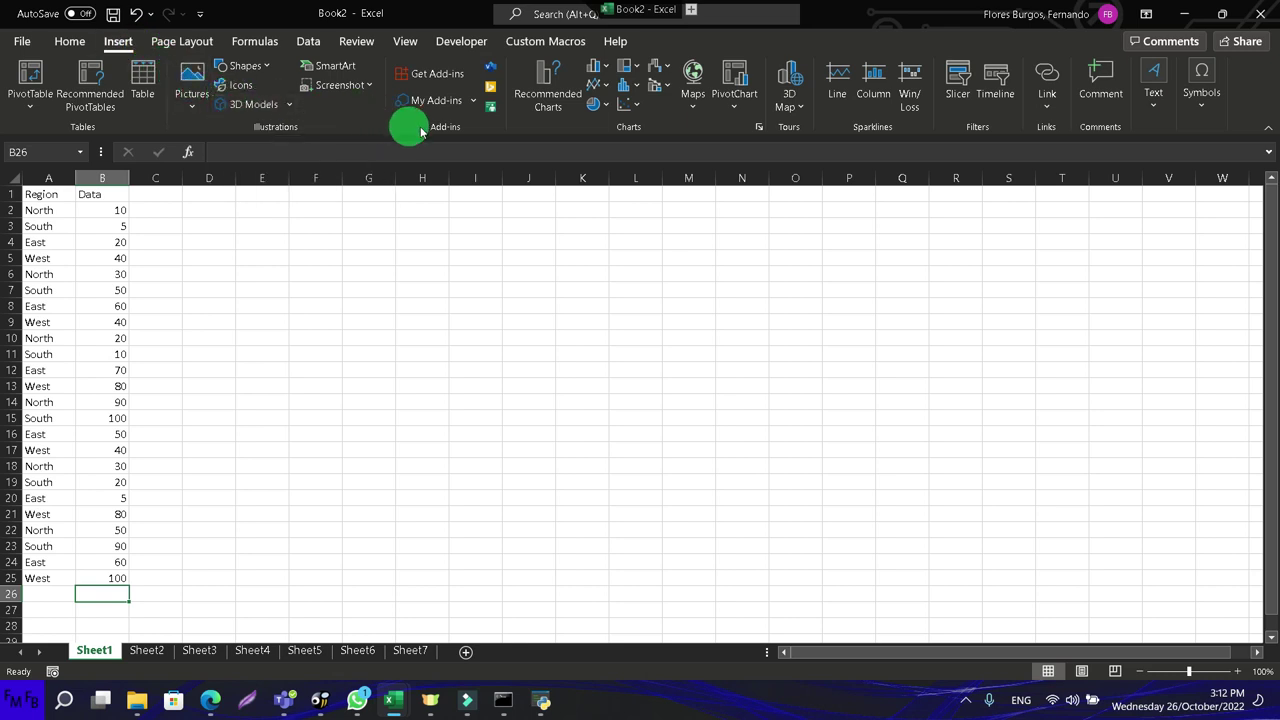
Step: Insert a PivotTable from the Sheet1 table range onto a new worksheet
left_click(55, 226)
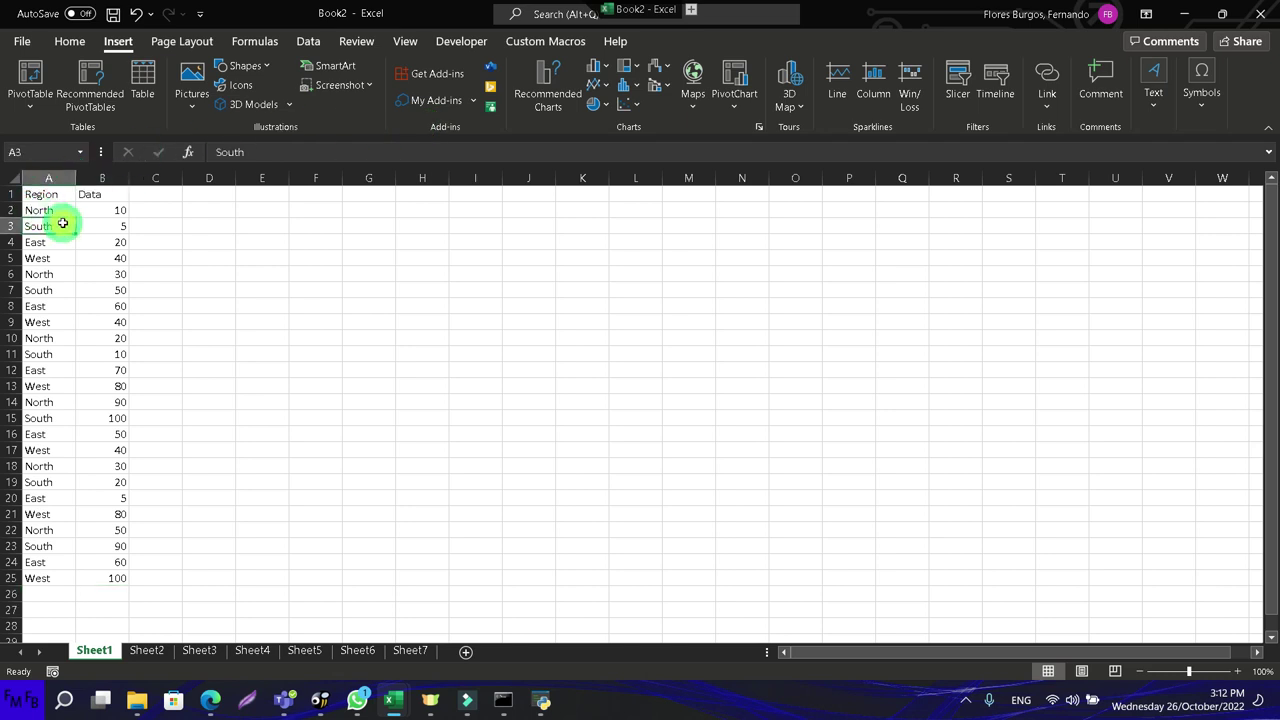
left_click(36, 112)
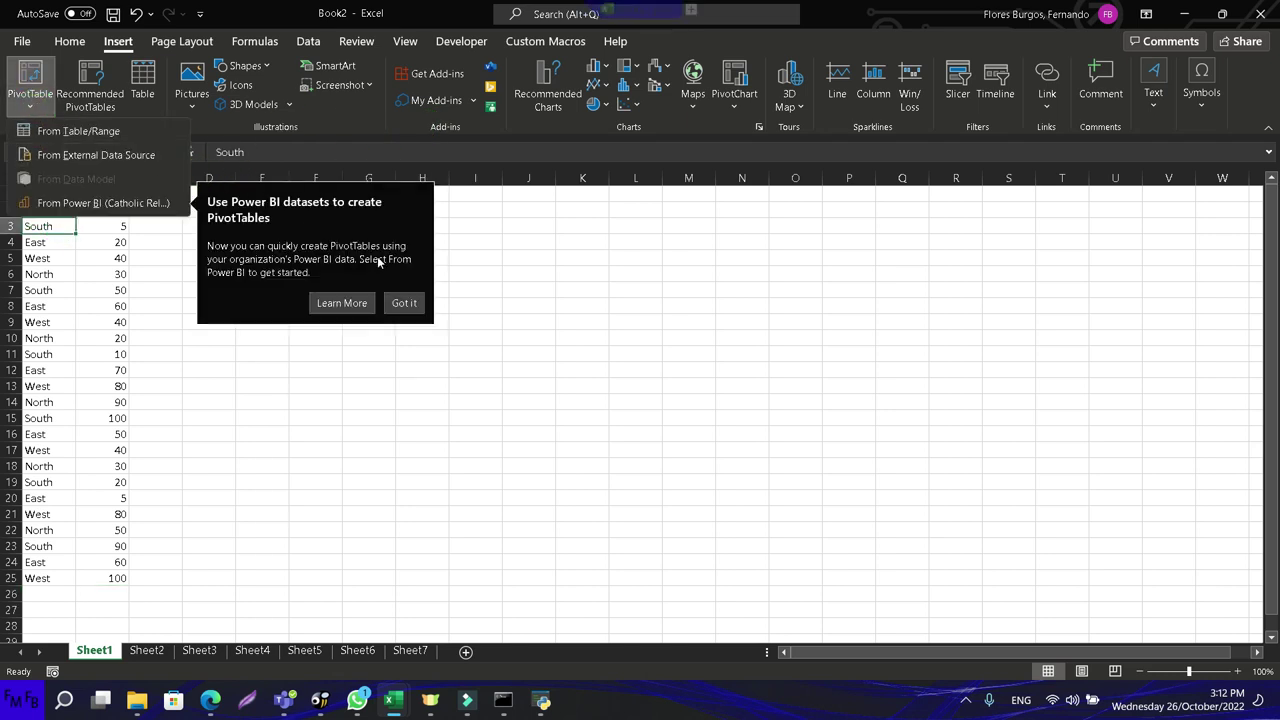
left_click(398, 300)
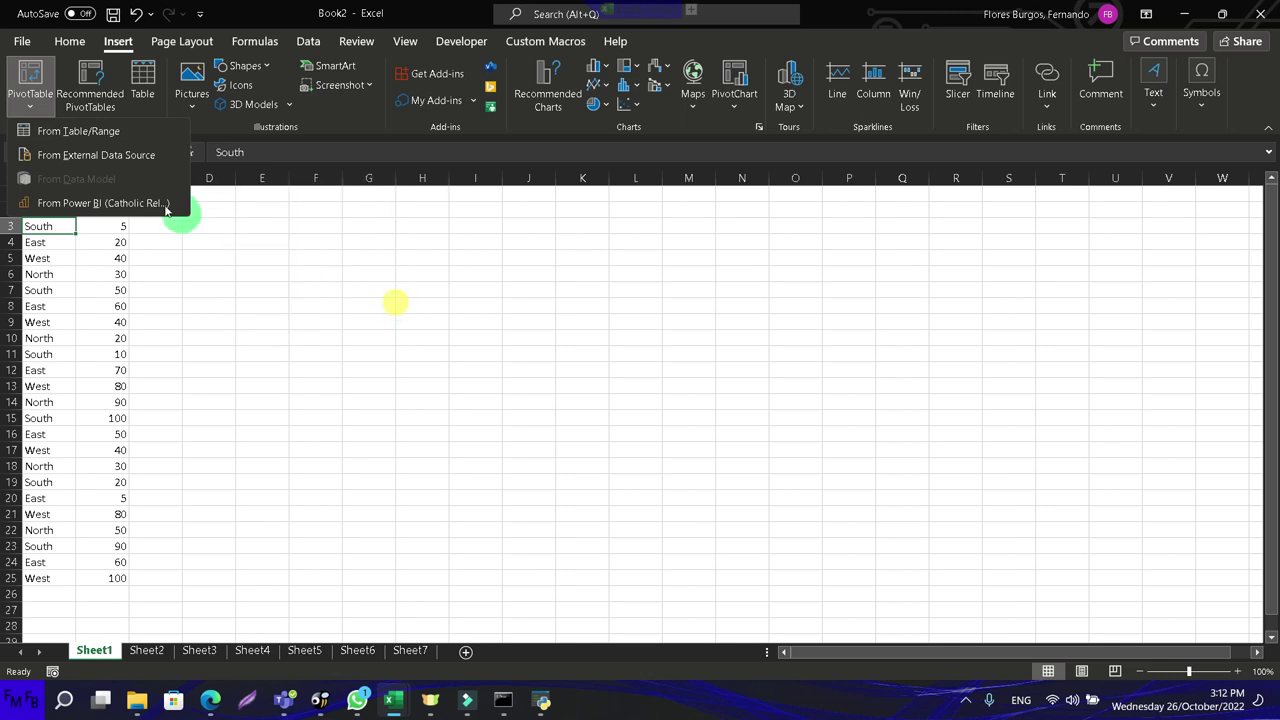
left_click(119, 131)
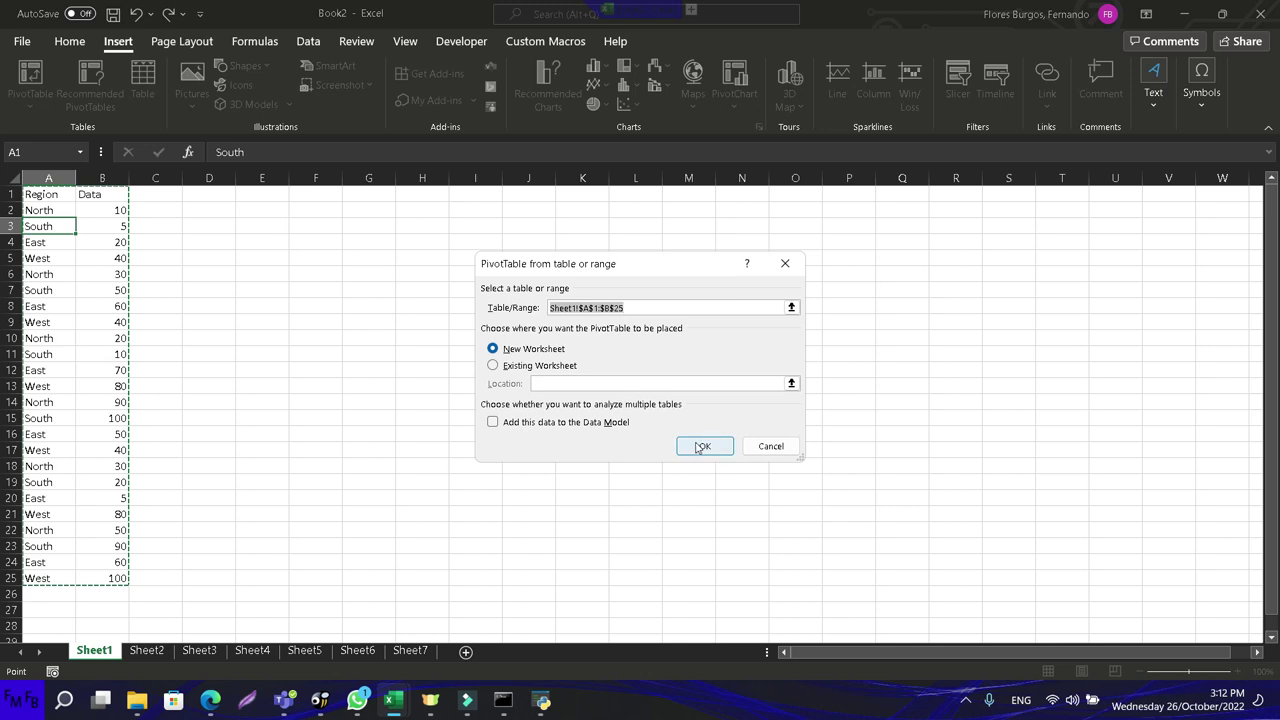
left_click(701, 447)
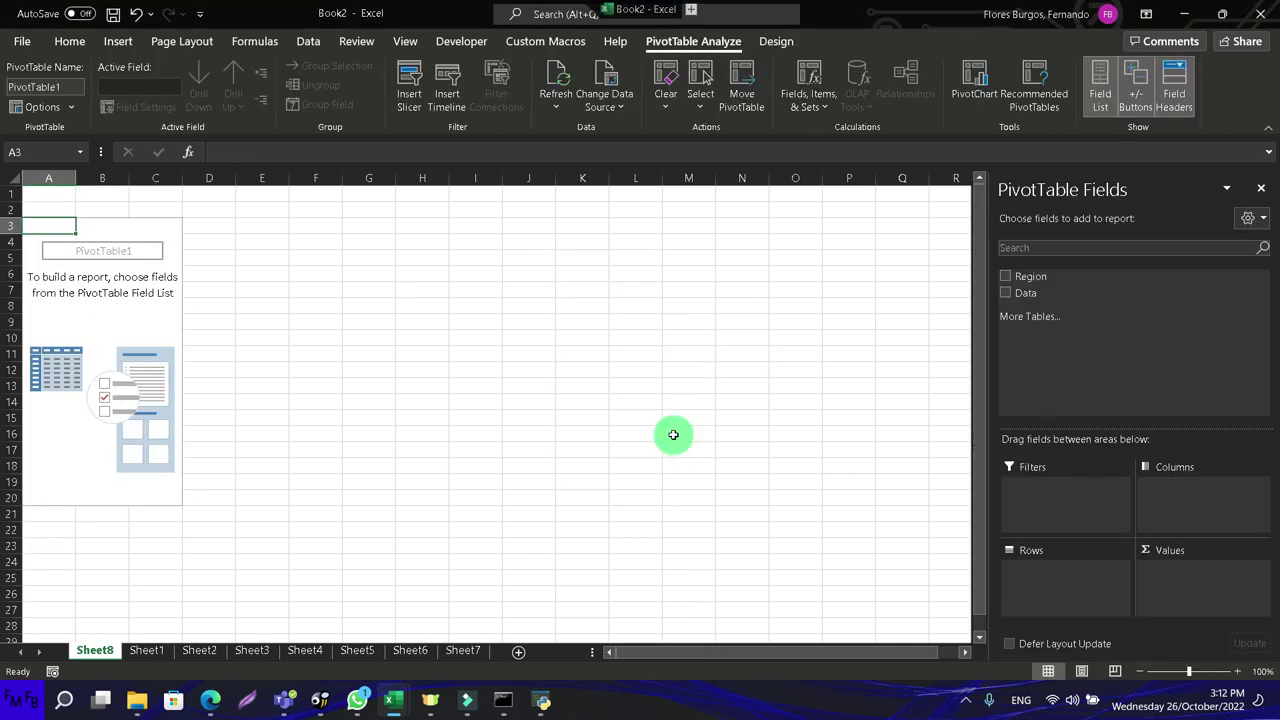
Step: Add Region as row labels and Data as summed values to the PivotTable
left_click(1005, 276)
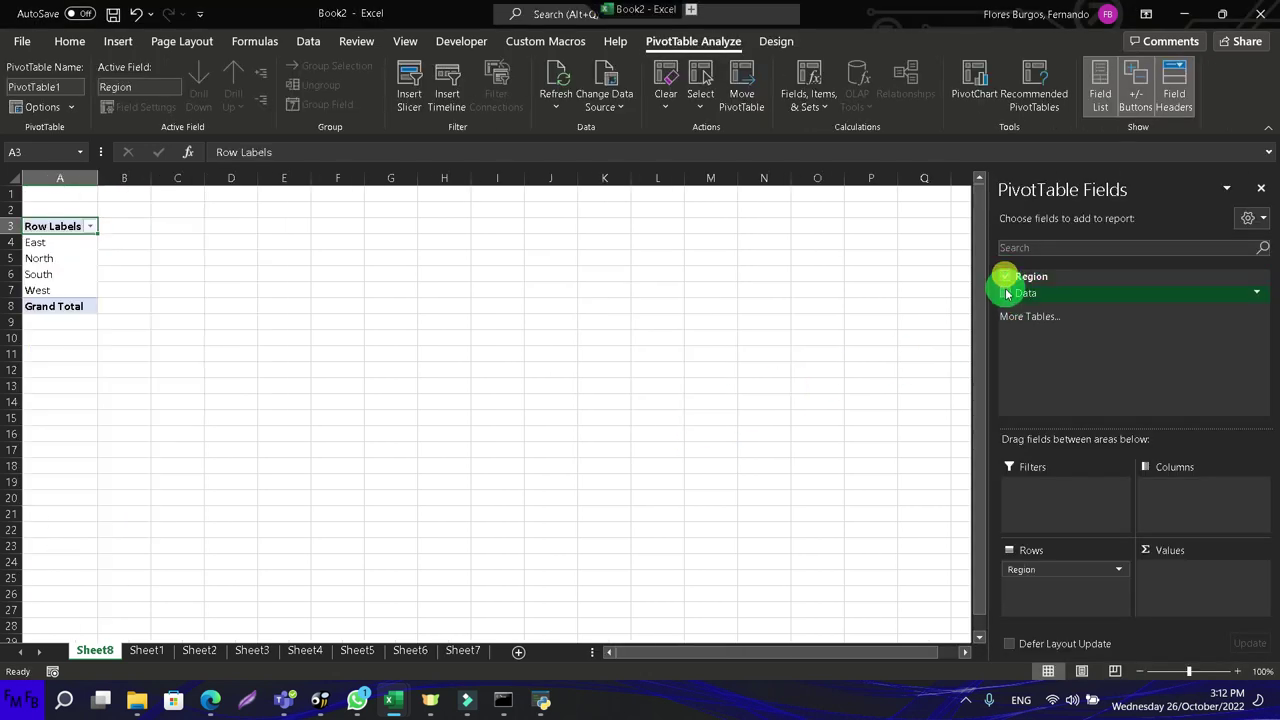
left_click(1005, 293)
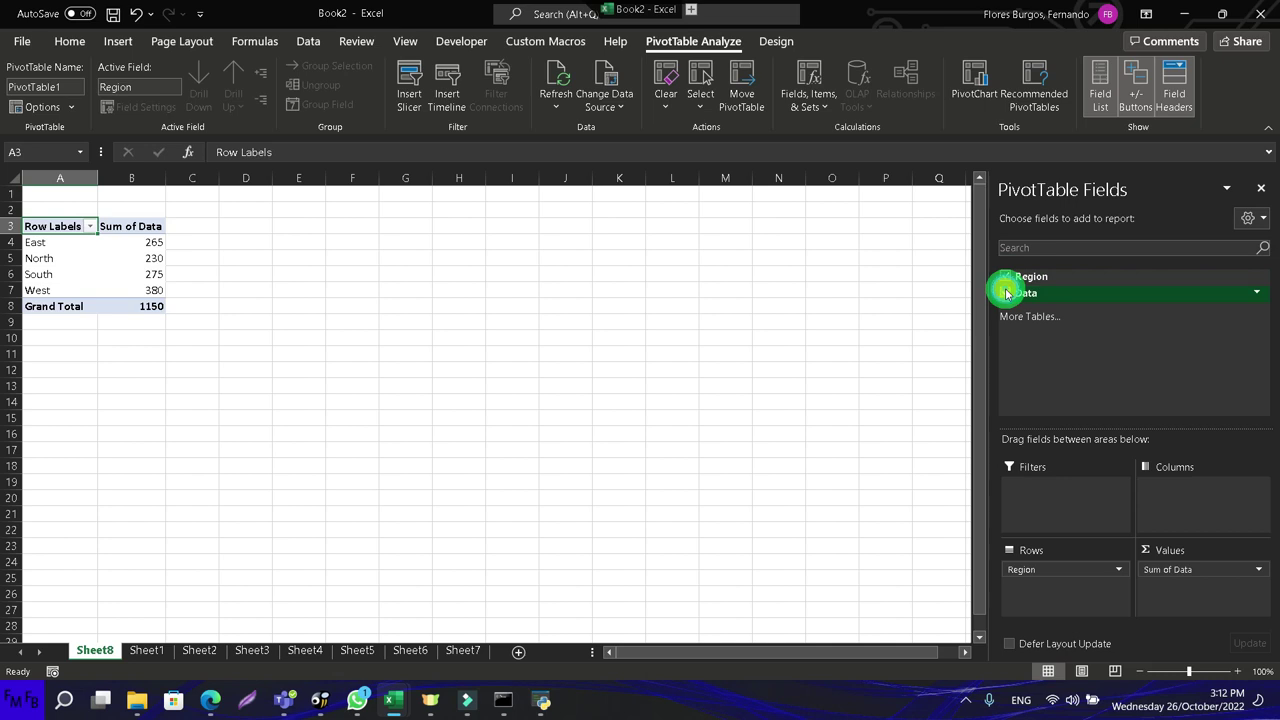
left_click(850, 317)
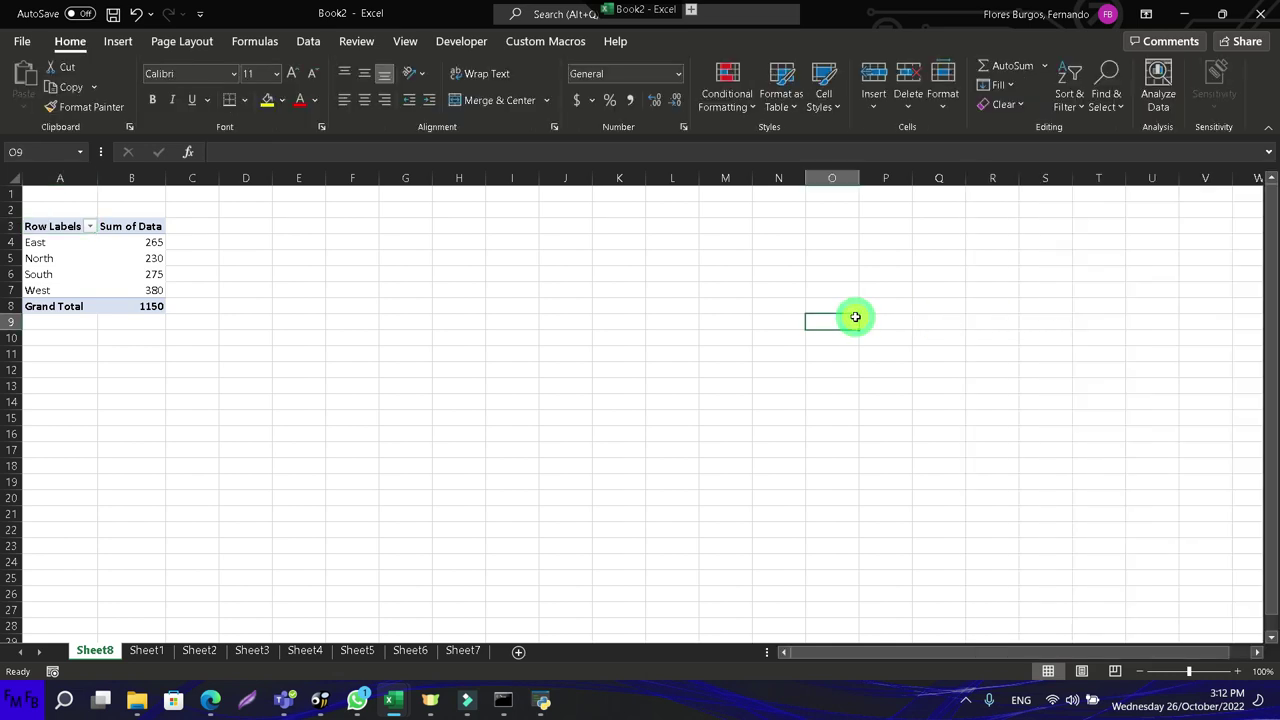
Step: Reselect the Sheet8 PivotTable and bring up the Insert ribbon commands
left_click(128, 256)
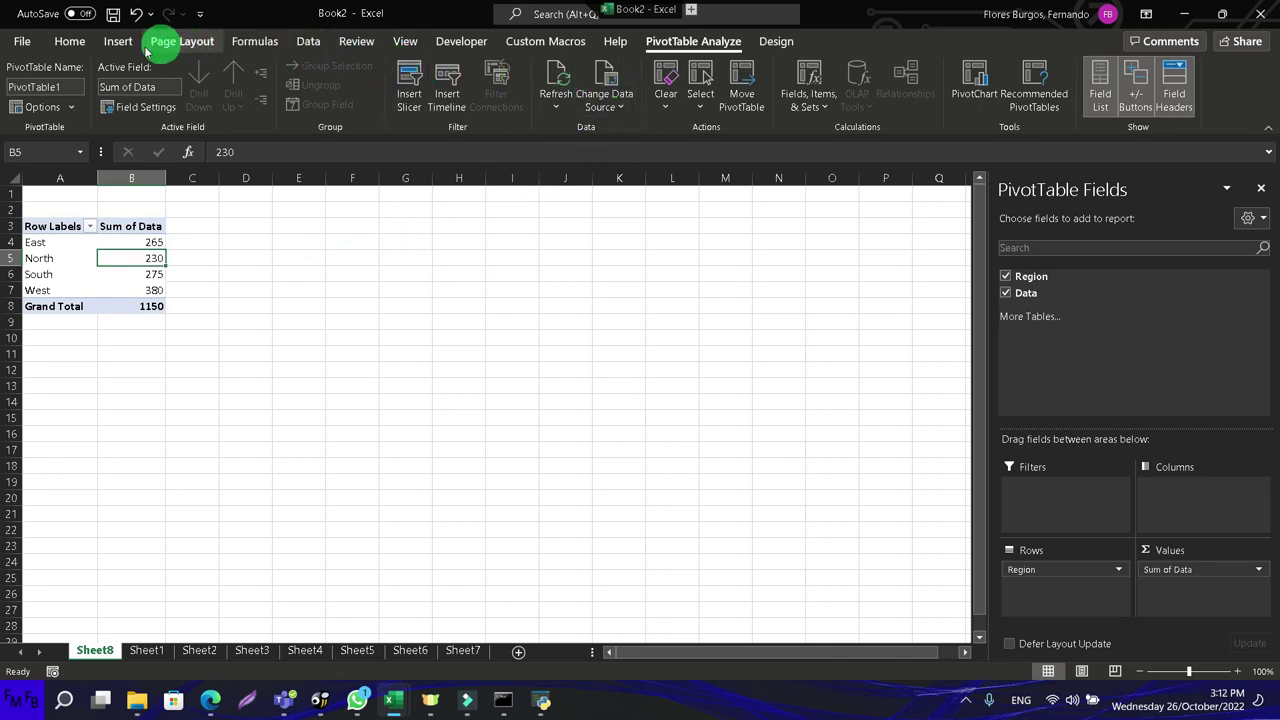
left_click(113, 42)
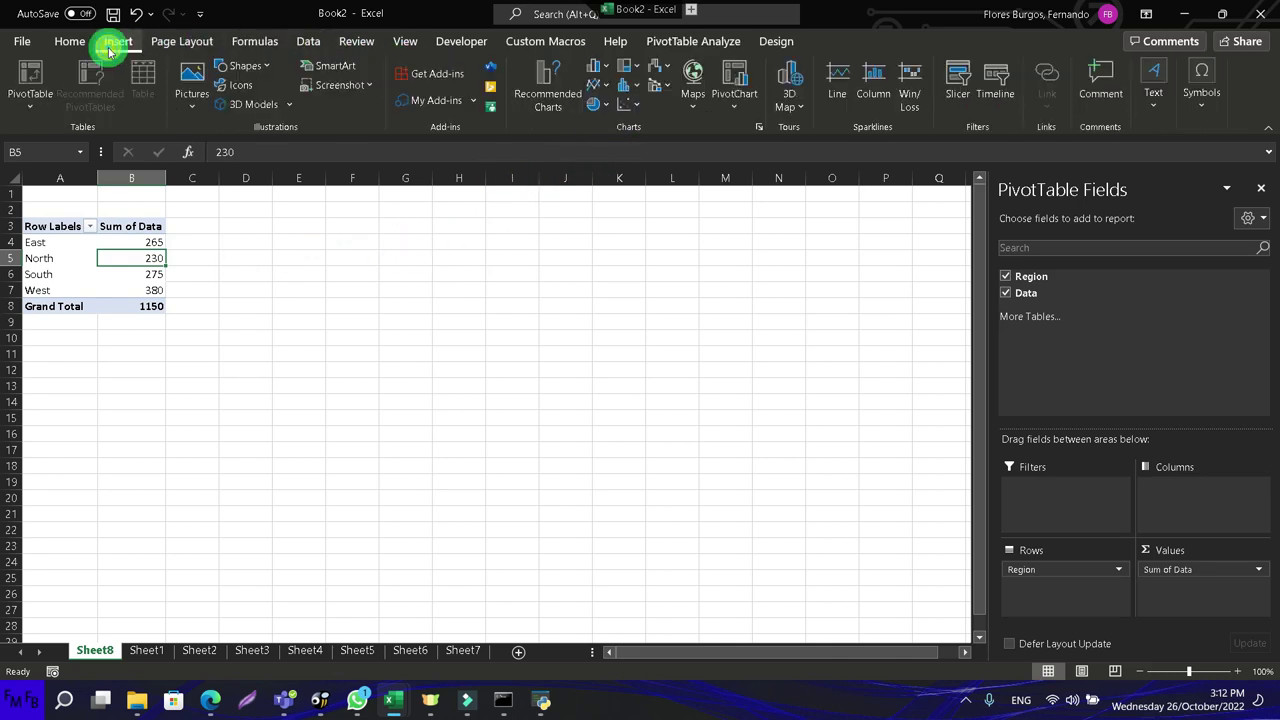
Step: Add a Region slicer, shorten it to its four items and place it beside the PivotTable
left_click(960, 100)
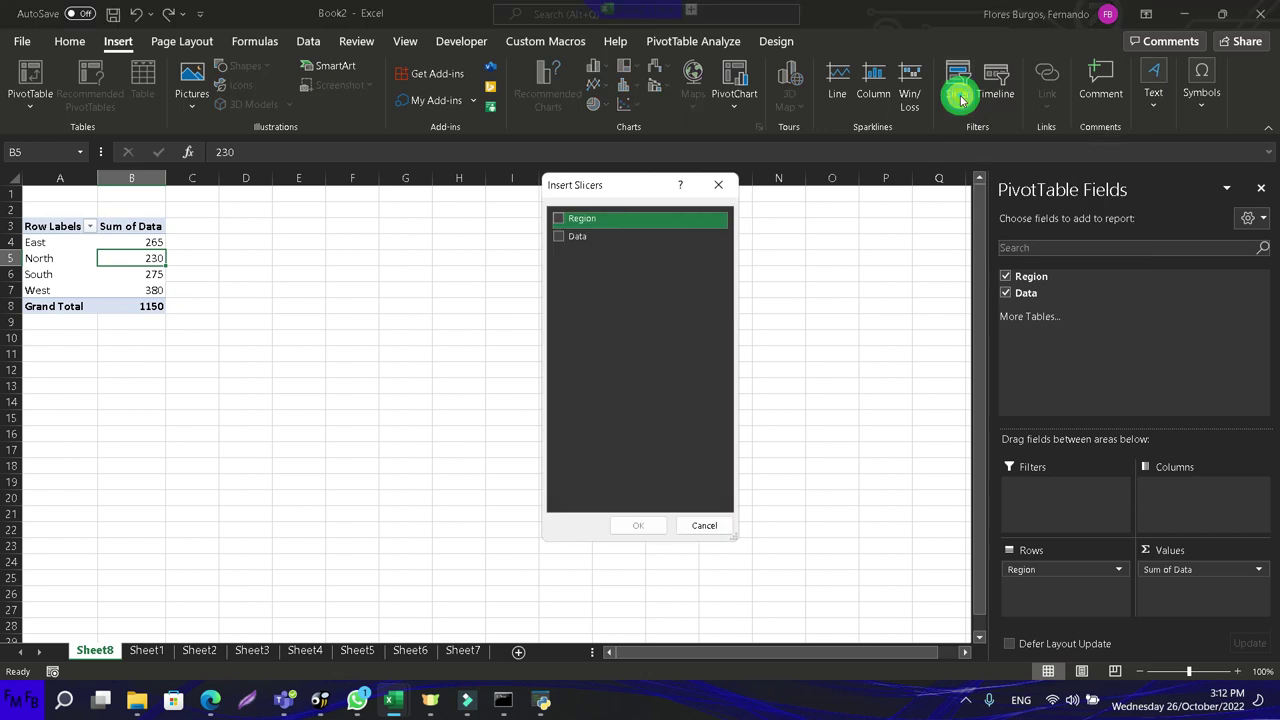
left_click(559, 218)
left_click(636, 526)
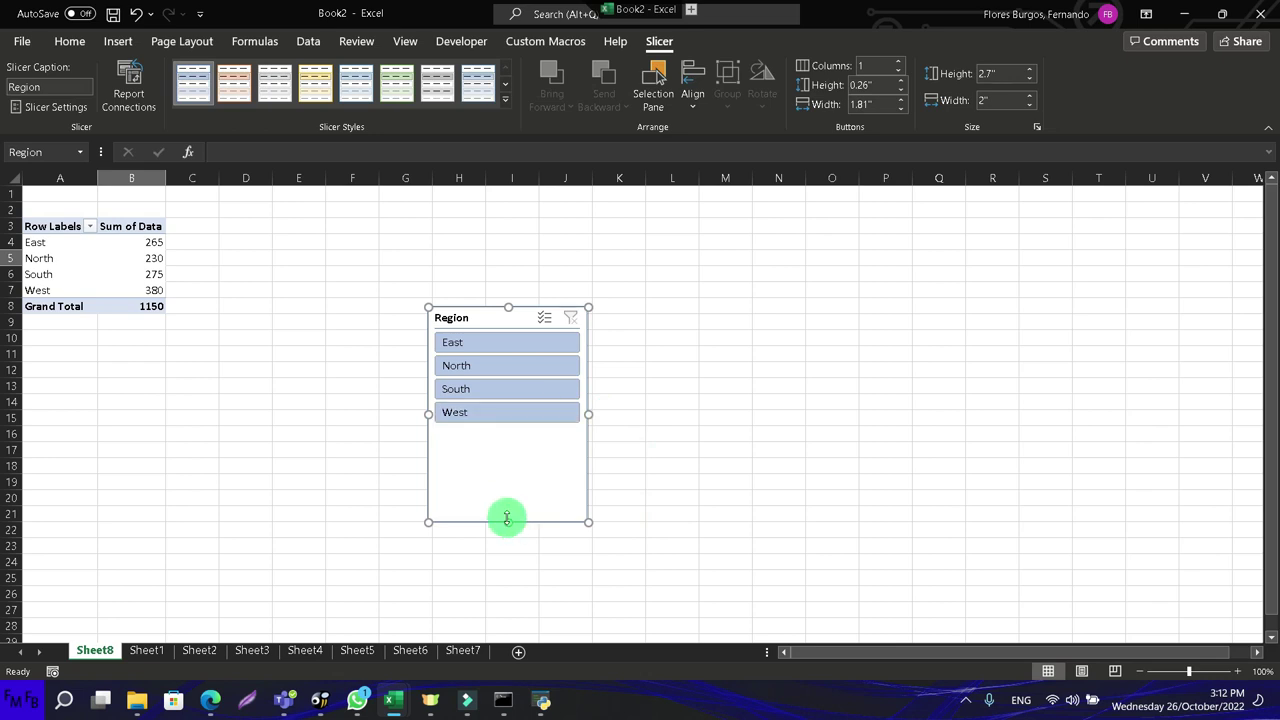
left_click_drag(507, 521, 507, 437)
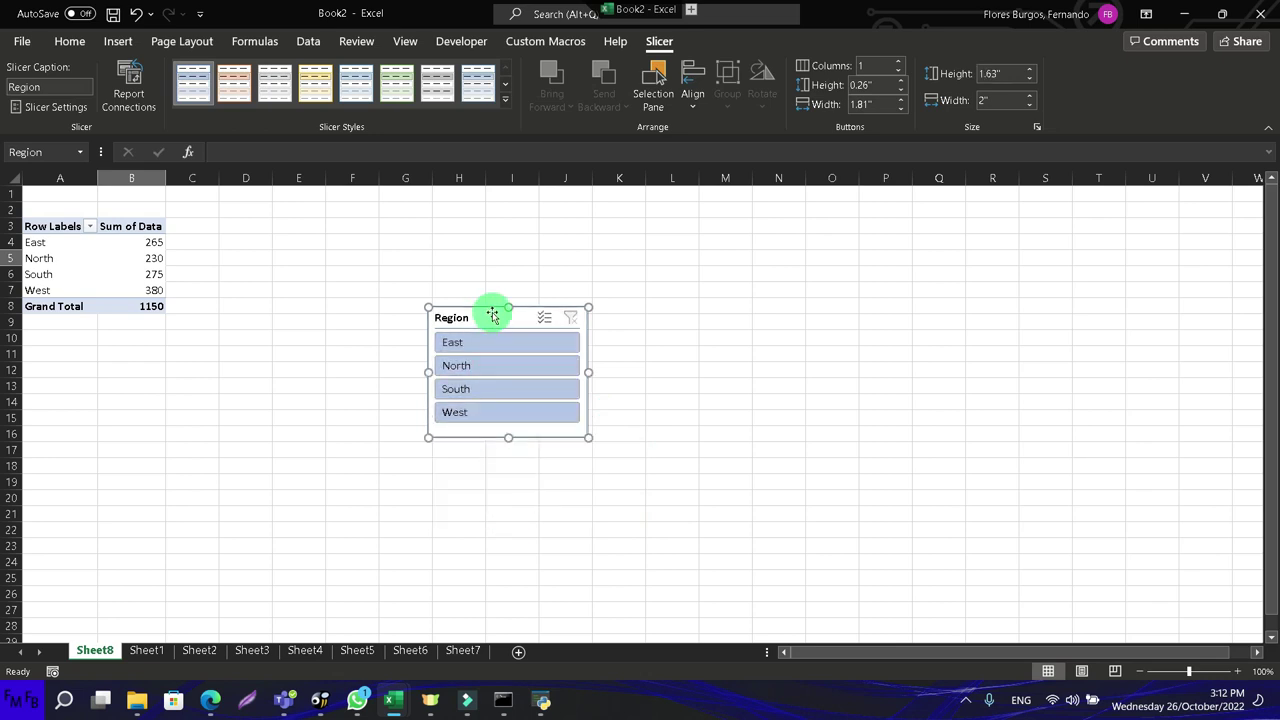
left_click_drag(492, 316, 368, 218)
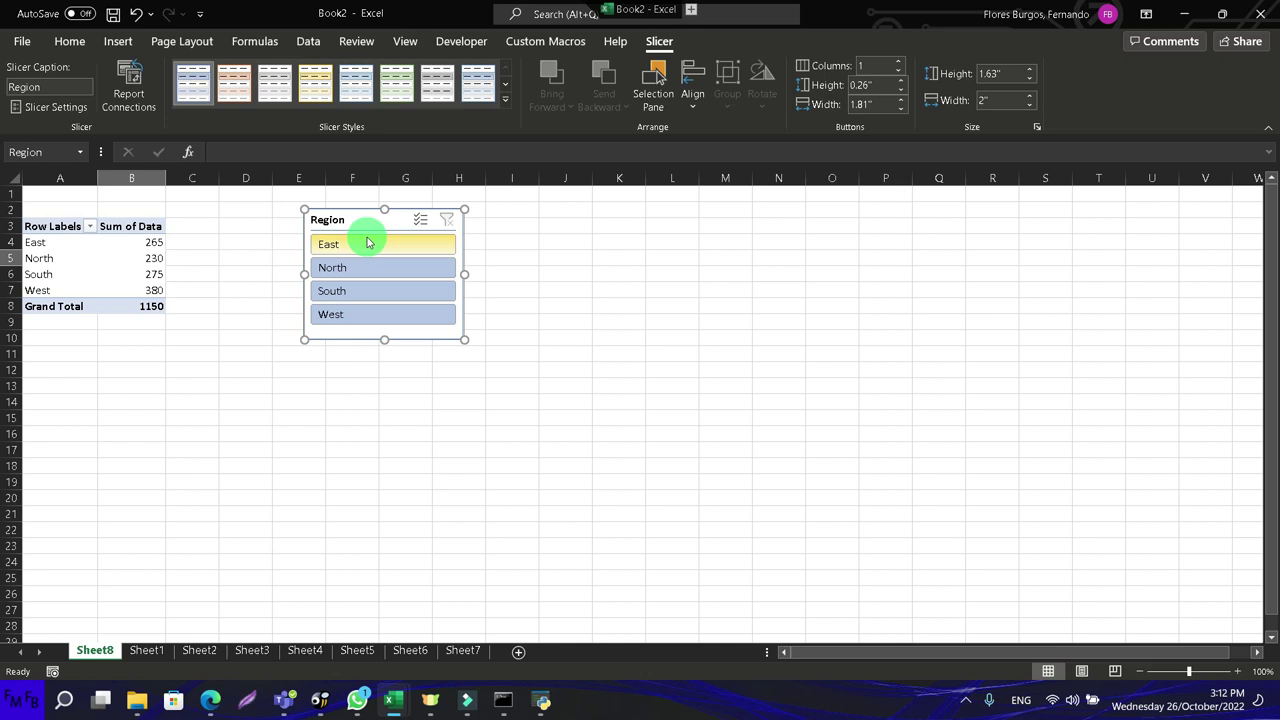
Step: Filter the PivotTable to East, North, South and West in turn, then clear the filter
left_click(368, 243)
left_click(374, 267)
left_click(374, 290)
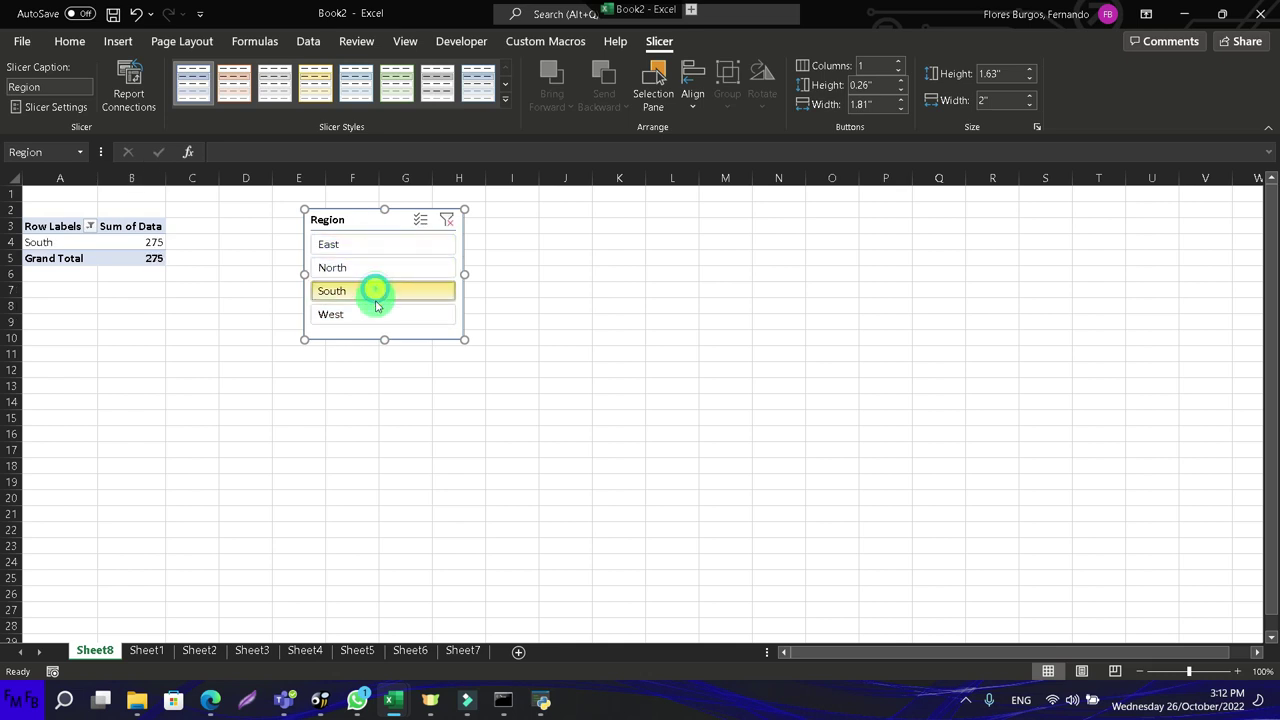
left_click(374, 314)
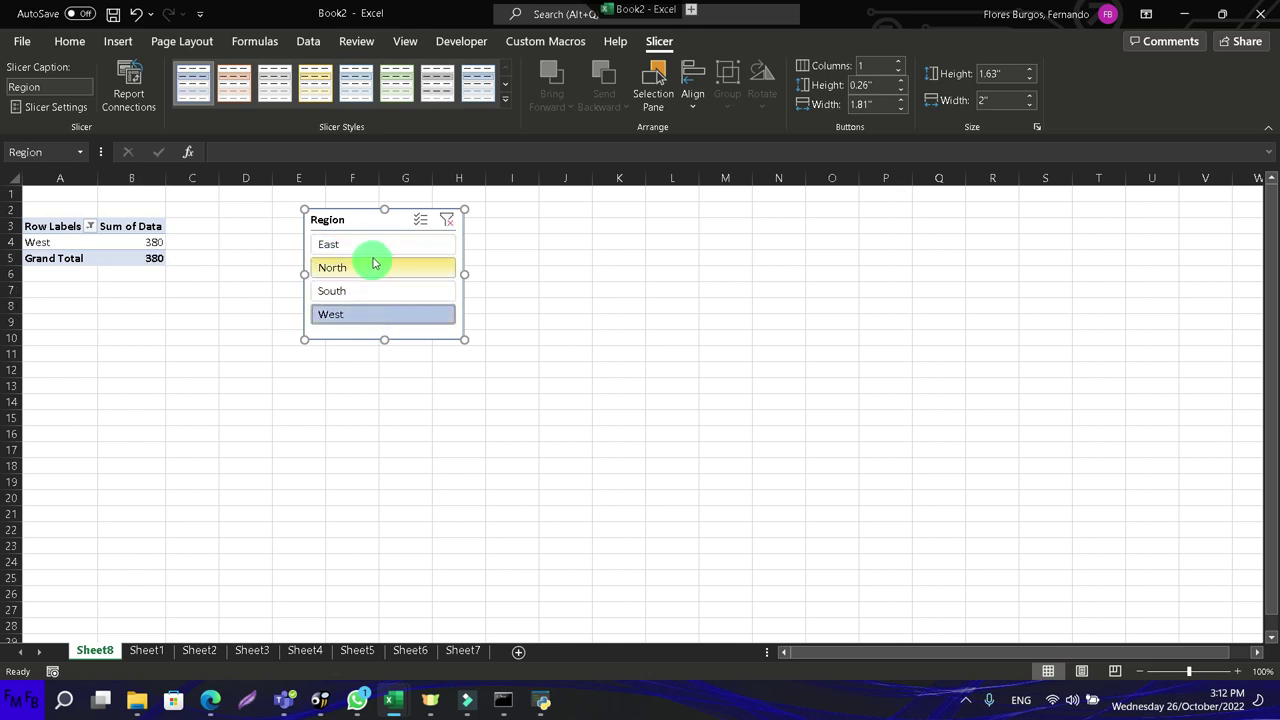
left_click(371, 246, "shift")
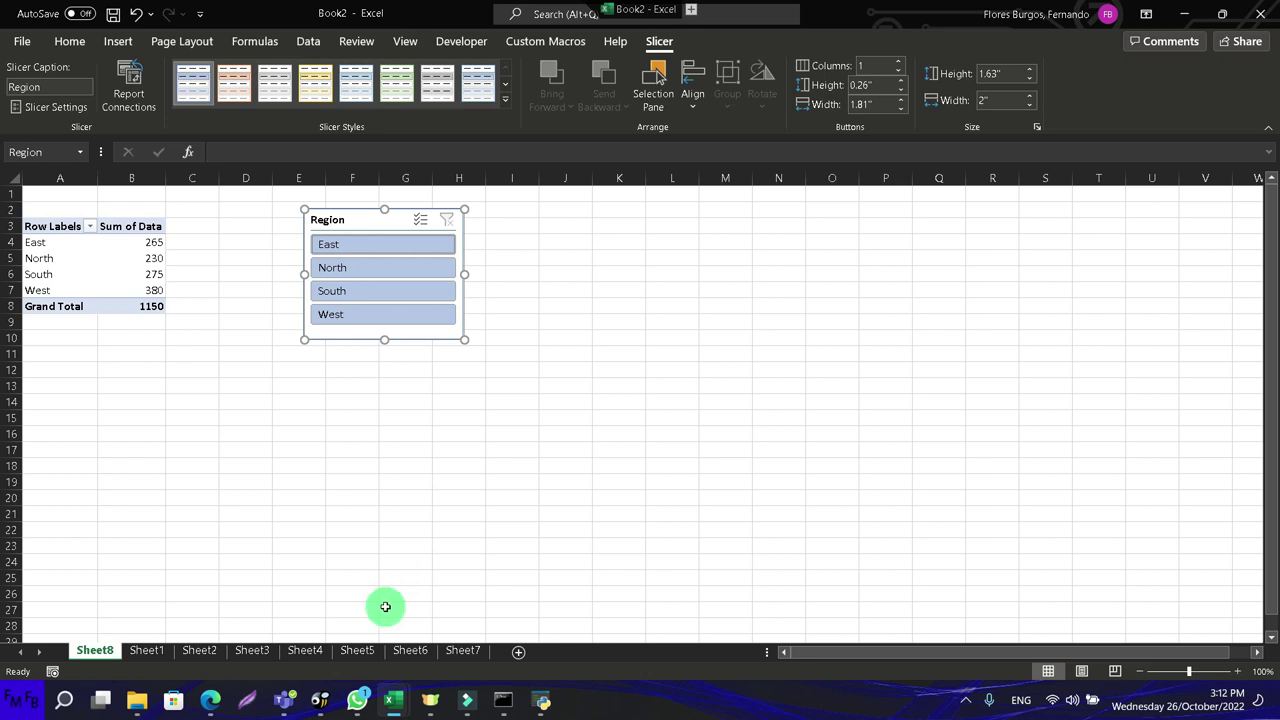
Step: Begin recording a macro renamed from Macro1 to 'ref', stored in This Workbook
left_click(407, 41)
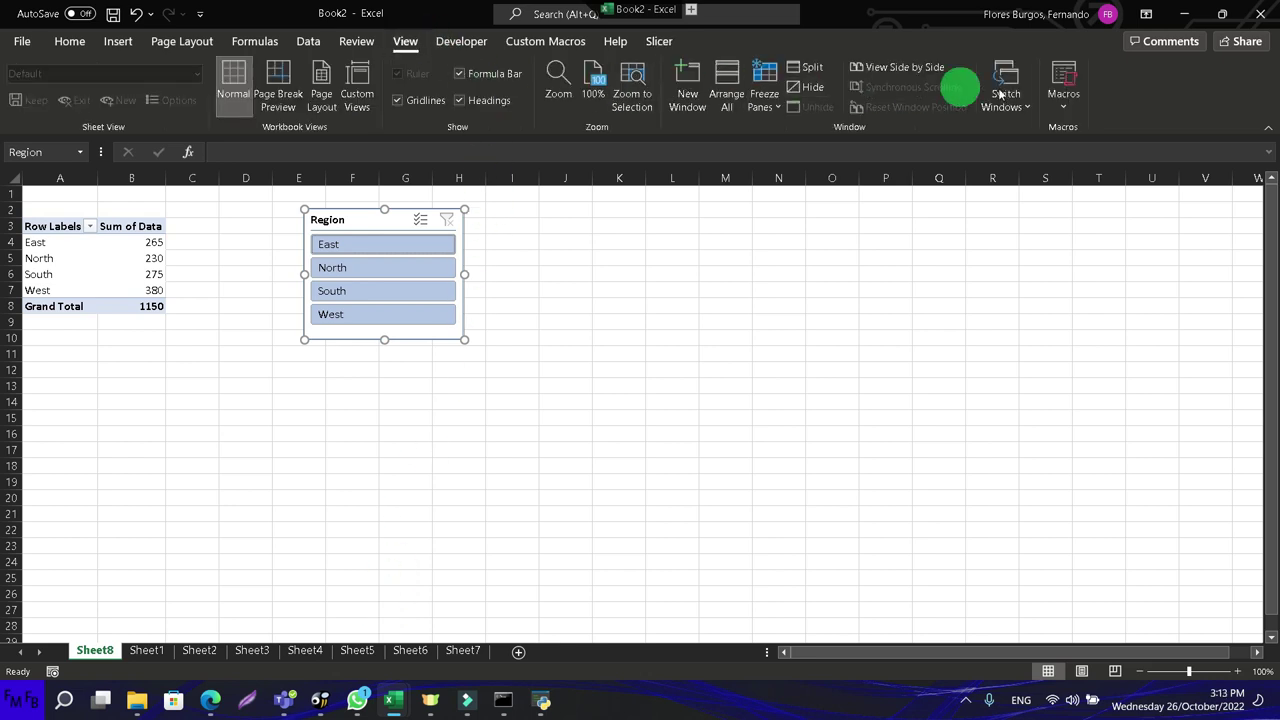
left_click(1063, 95)
left_click(1080, 128)
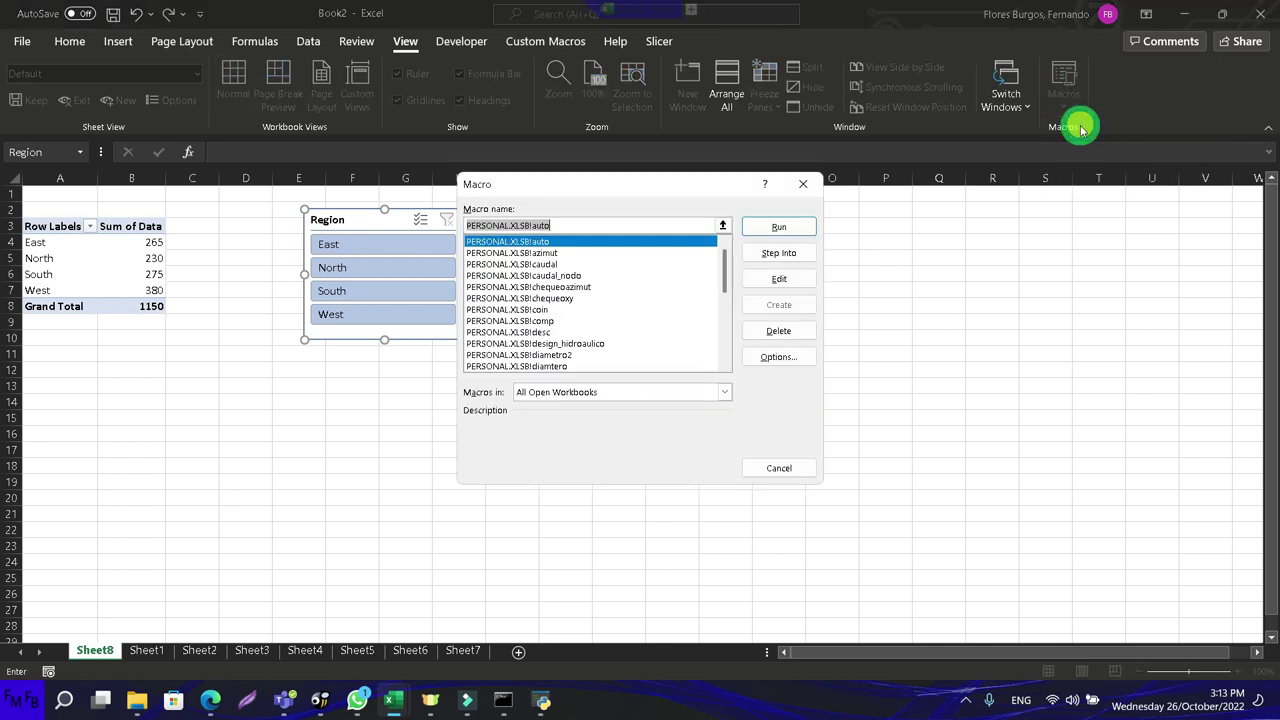
left_click(803, 184)
left_click(1078, 108)
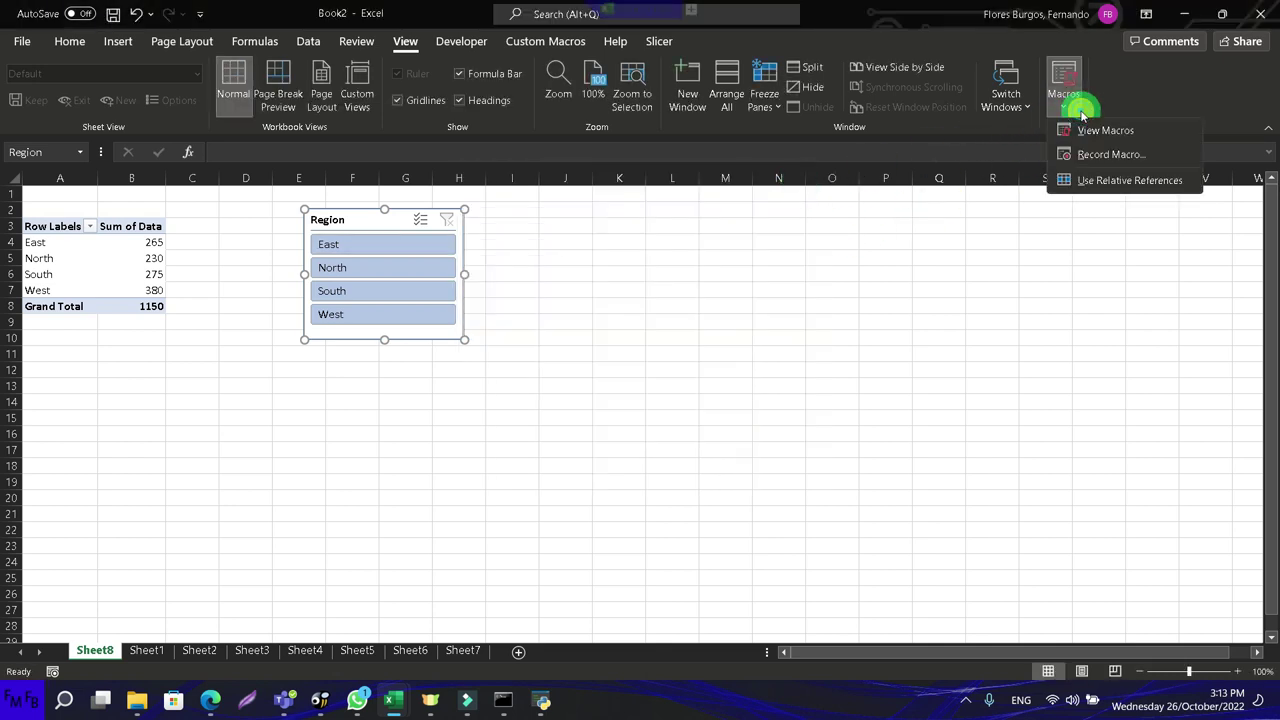
left_click(1108, 154)
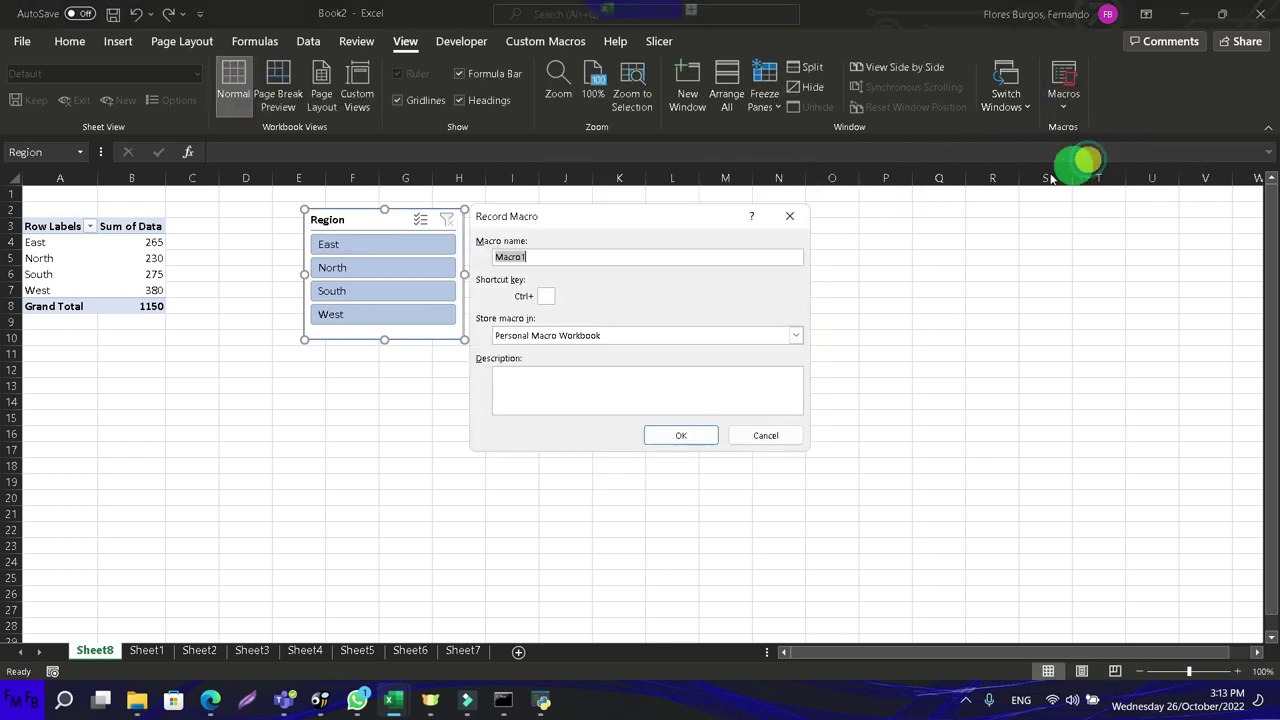
left_click(790, 335)
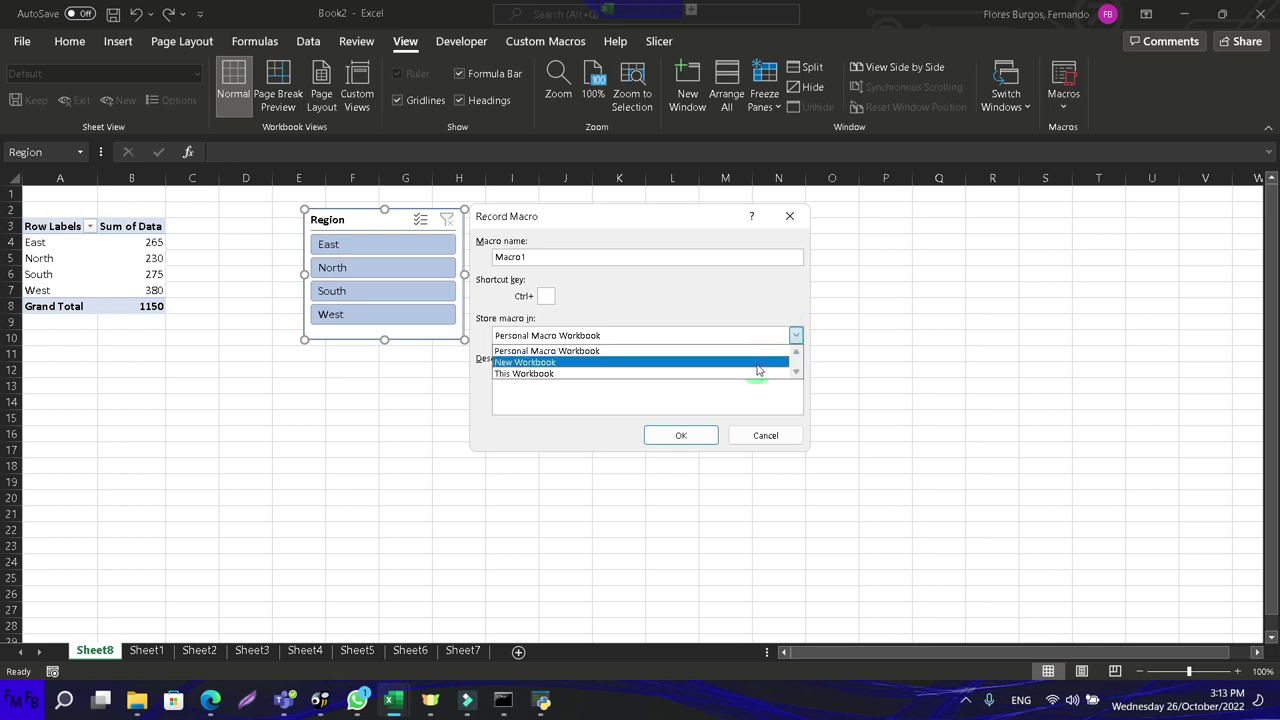
left_click(752, 373)
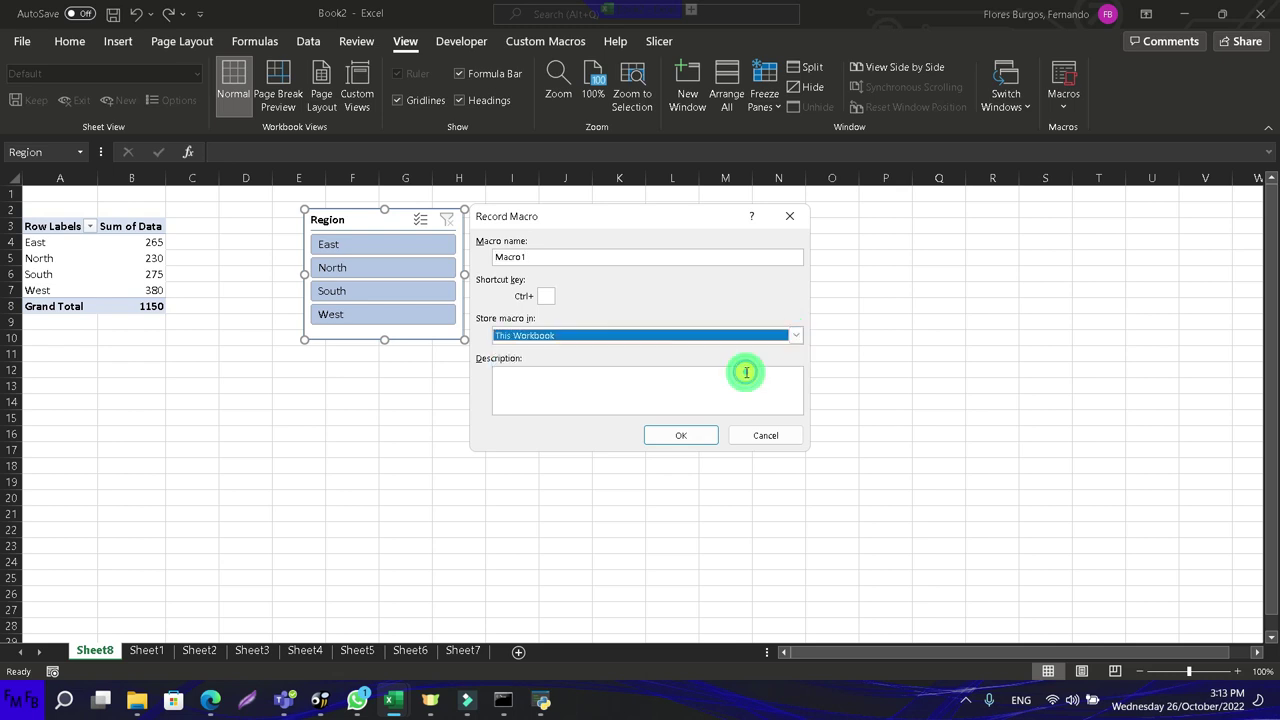
double_click(656, 254)
type("ref")
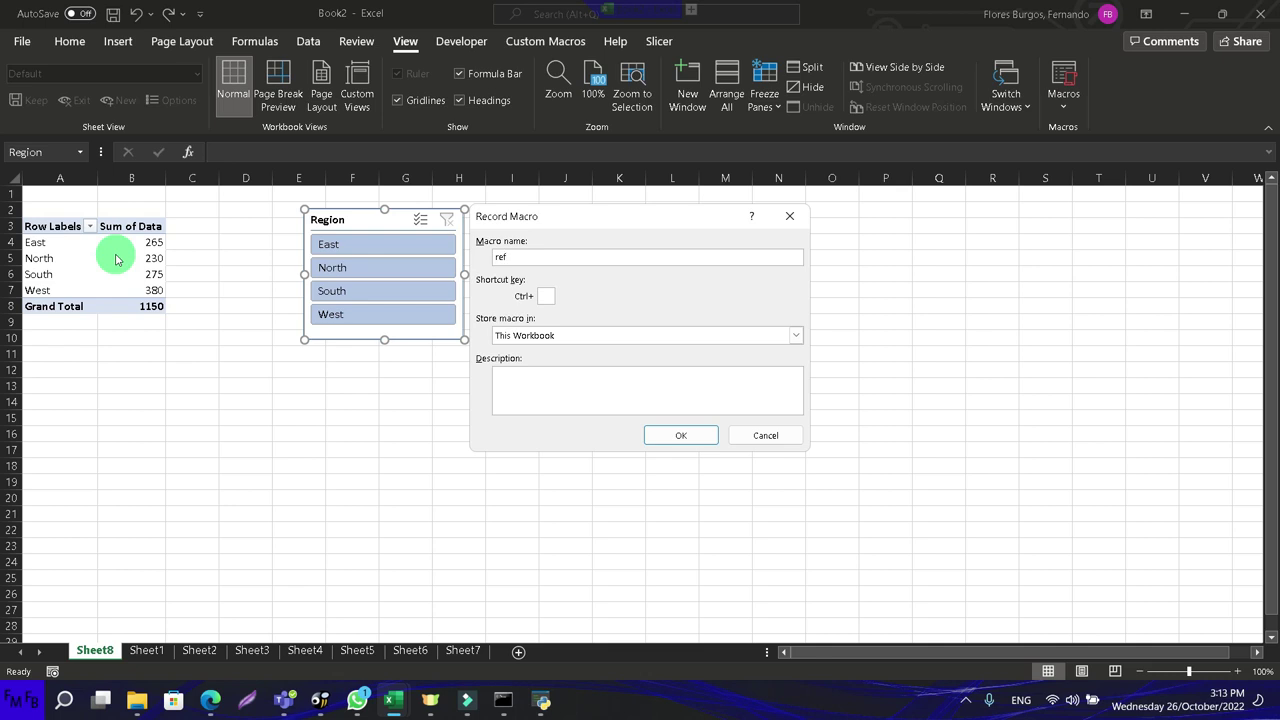
key("Return")
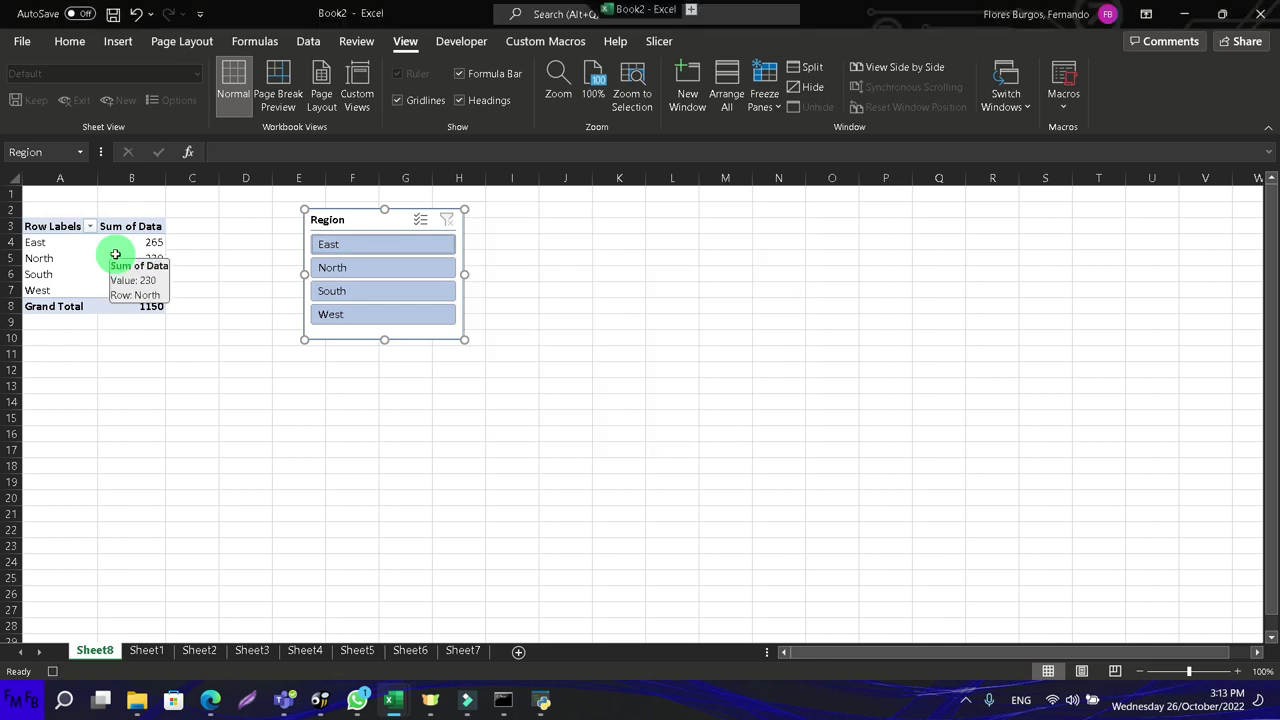
Step: Refresh the PivotTable from cell B5, then stop the ref macro recording
right_click(115, 259)
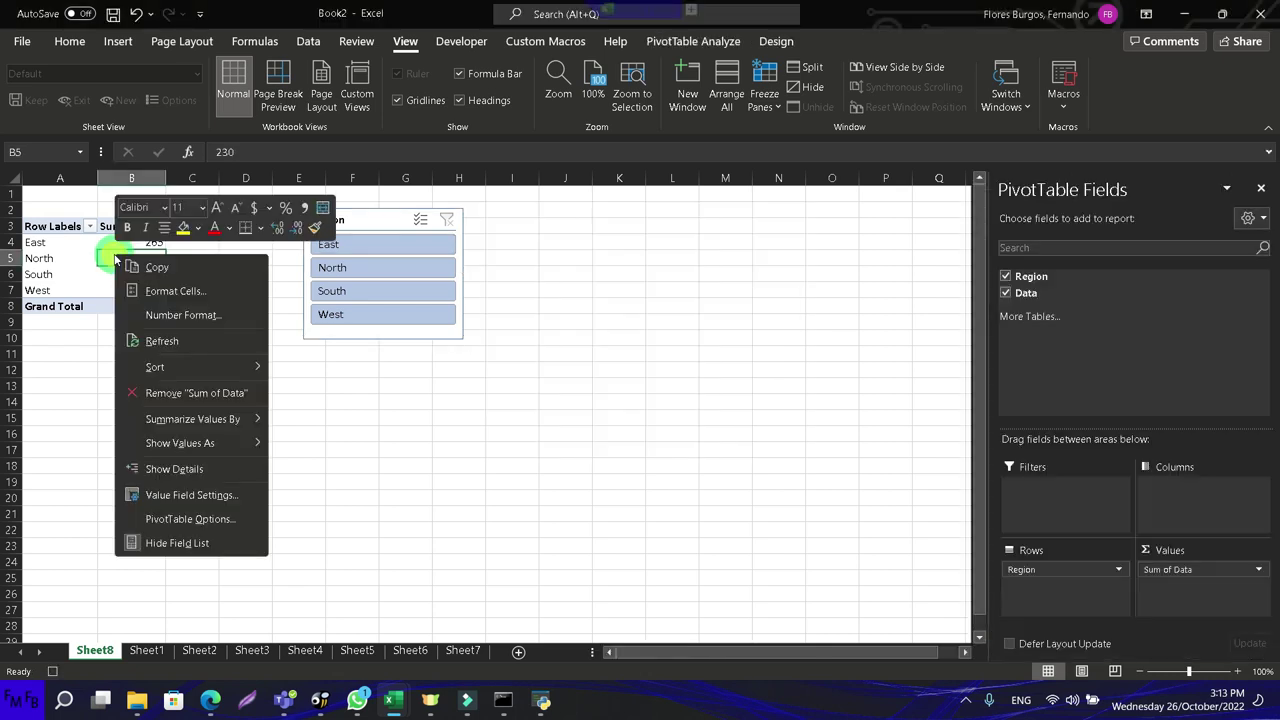
left_click(162, 341)
left_click(1063, 105)
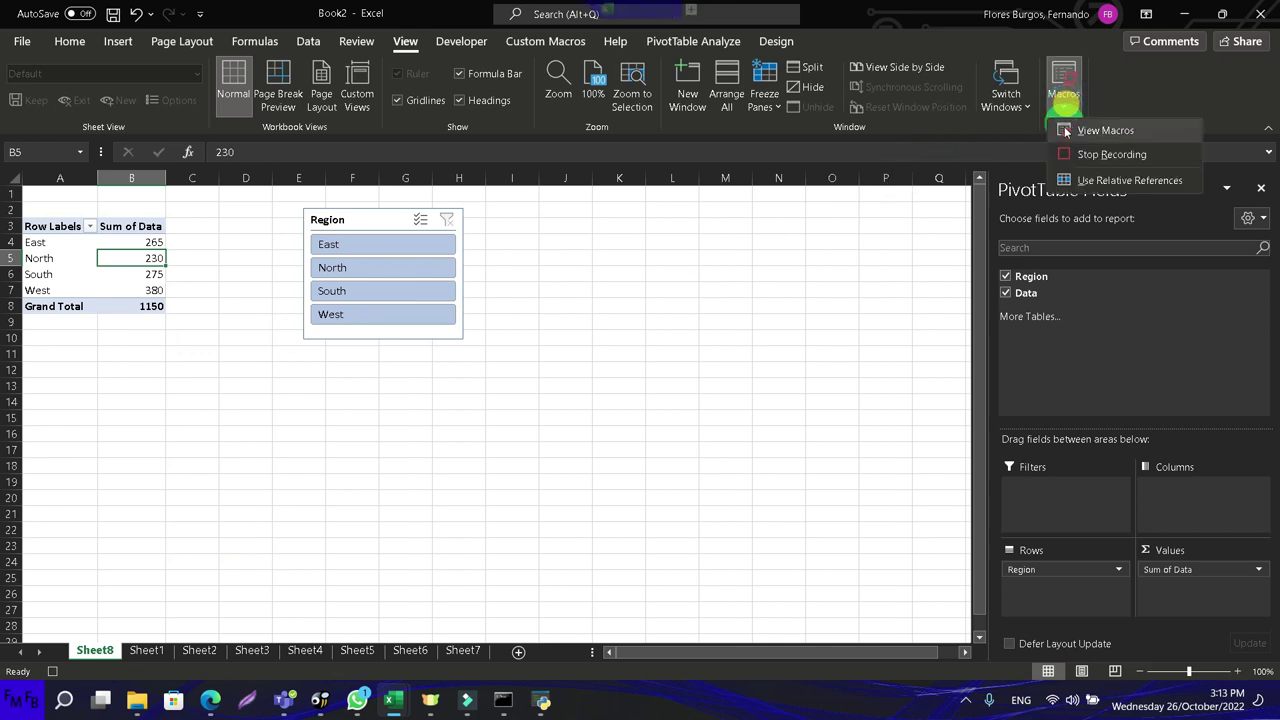
left_click(1070, 151)
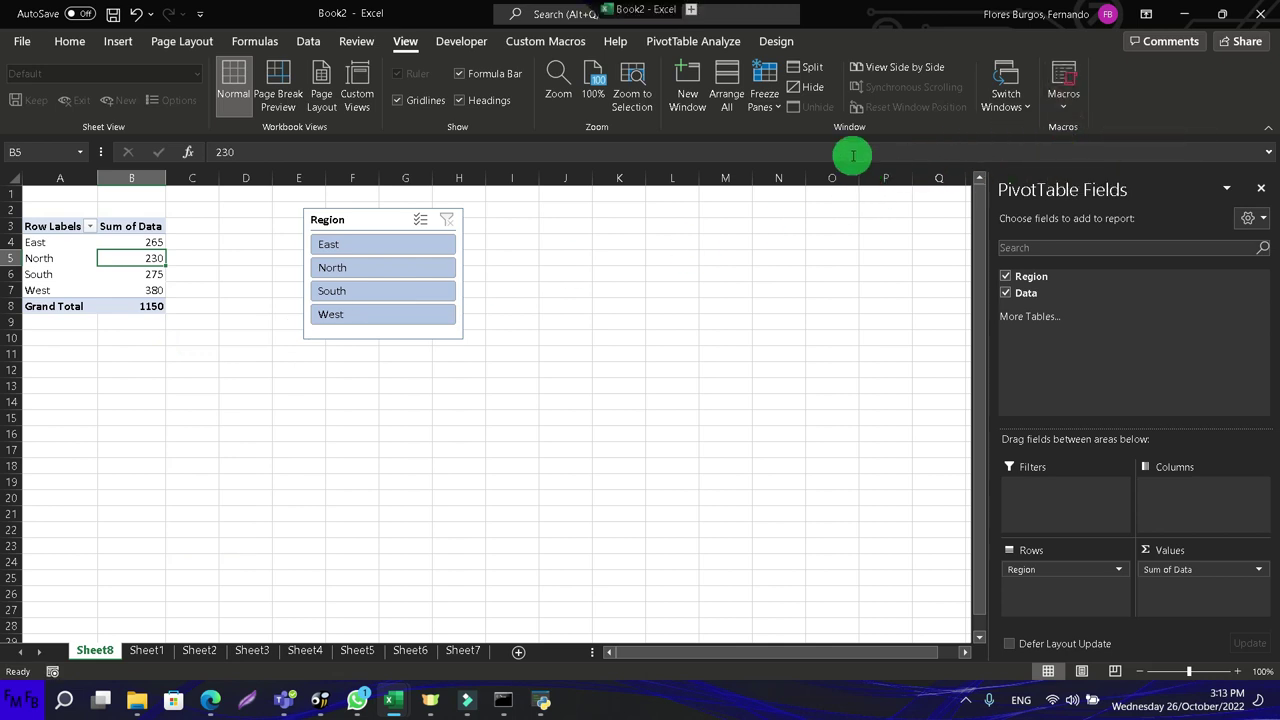
key("alt+Tab")
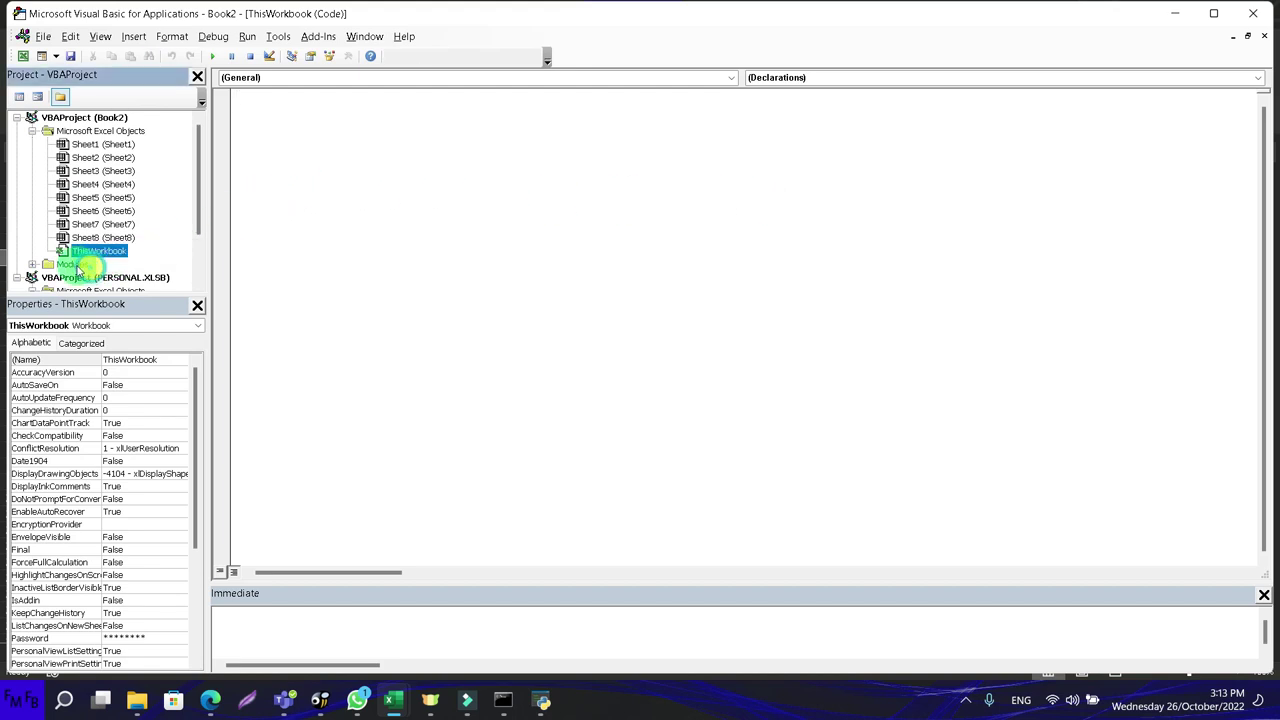
Step: Open Module1 and select the recorded ActiveSheet PivotCache refresh line in the ref macro
double_click(72, 264)
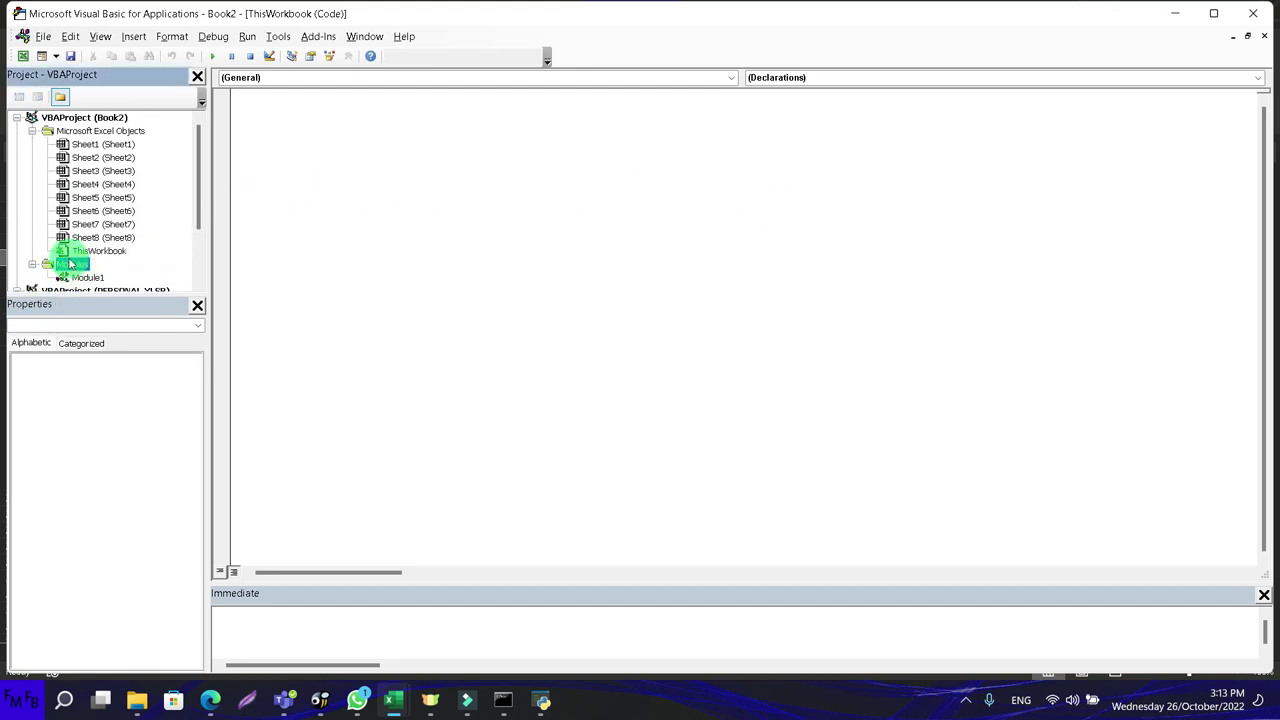
double_click(87, 277)
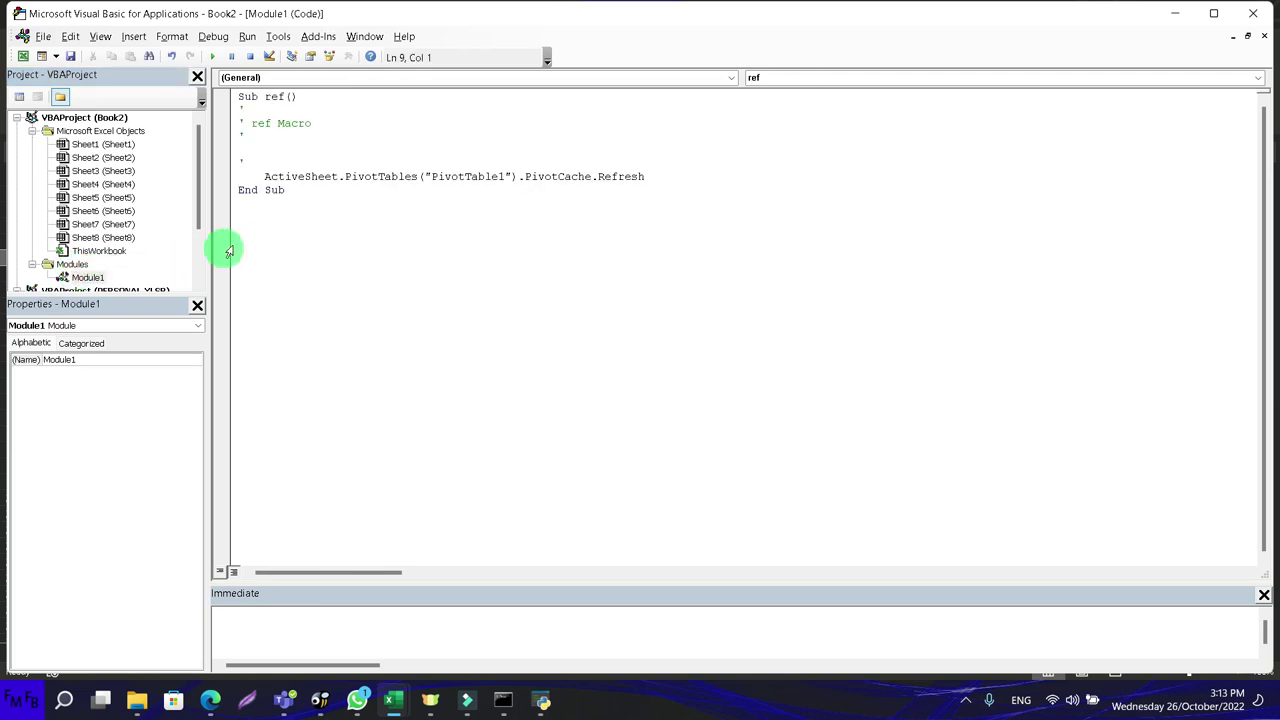
left_click(647, 176)
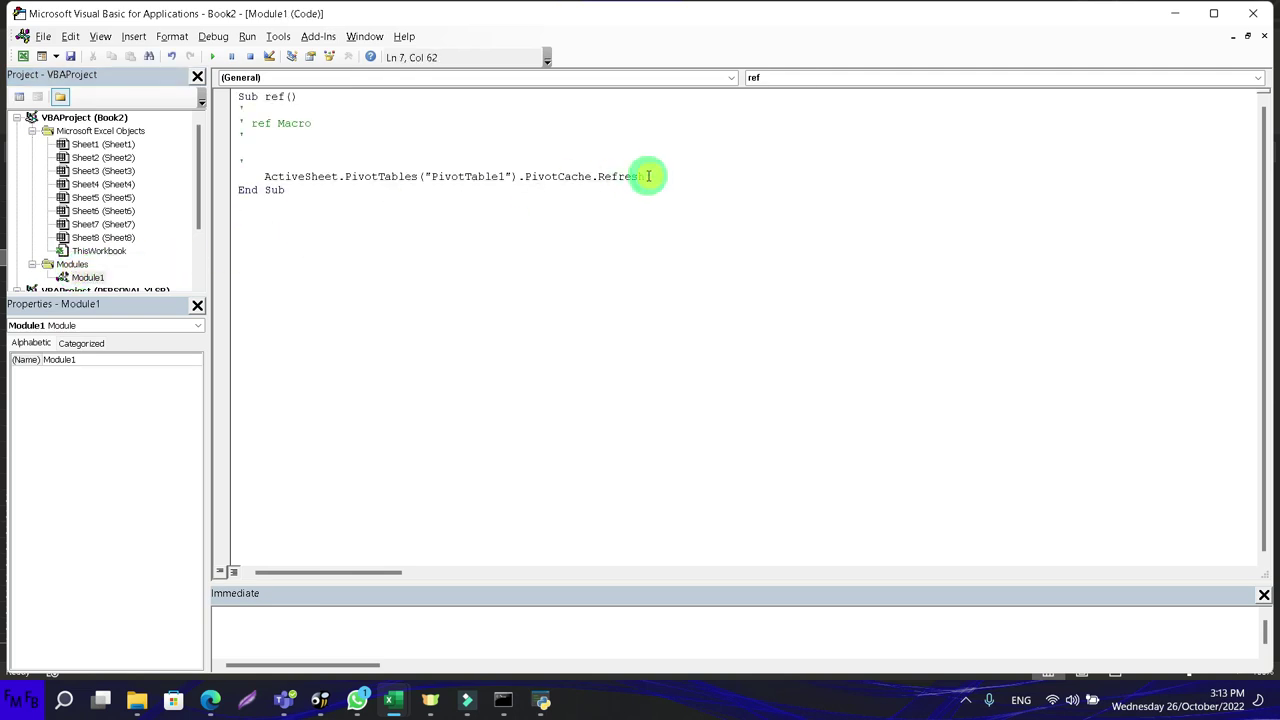
key("shift+Home")
key("ctrl+c")
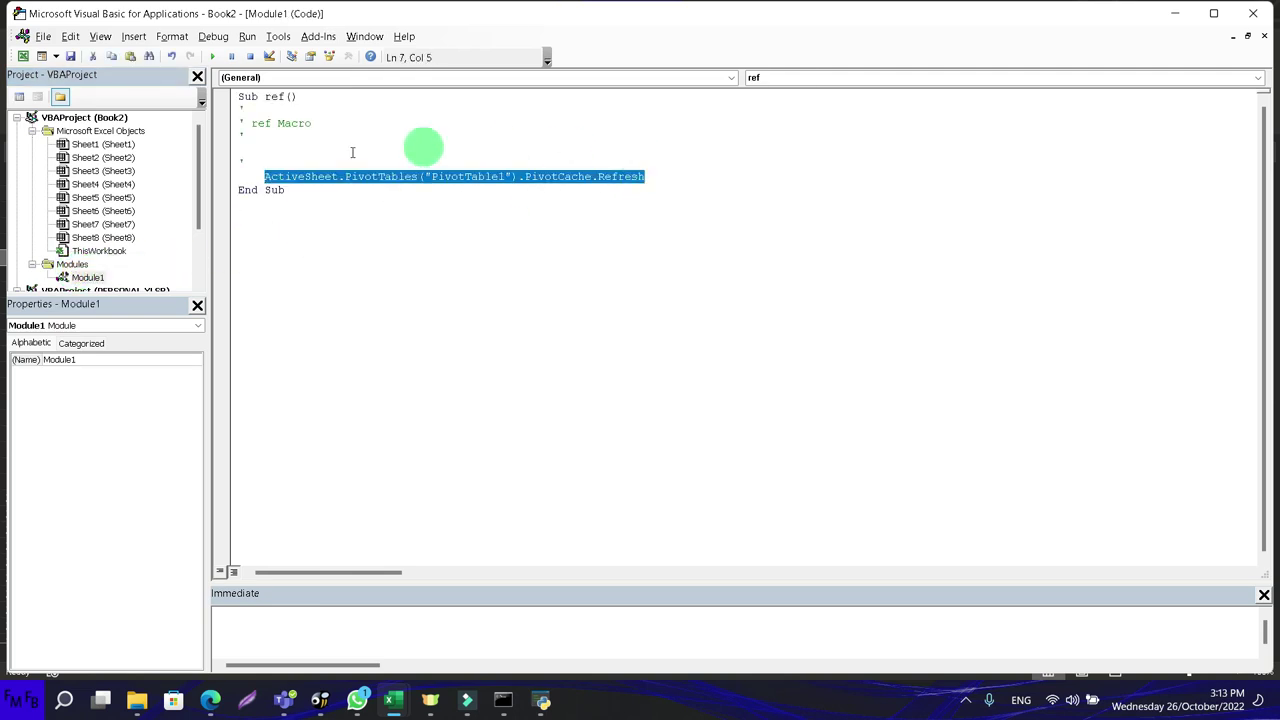
key("alt+F11")
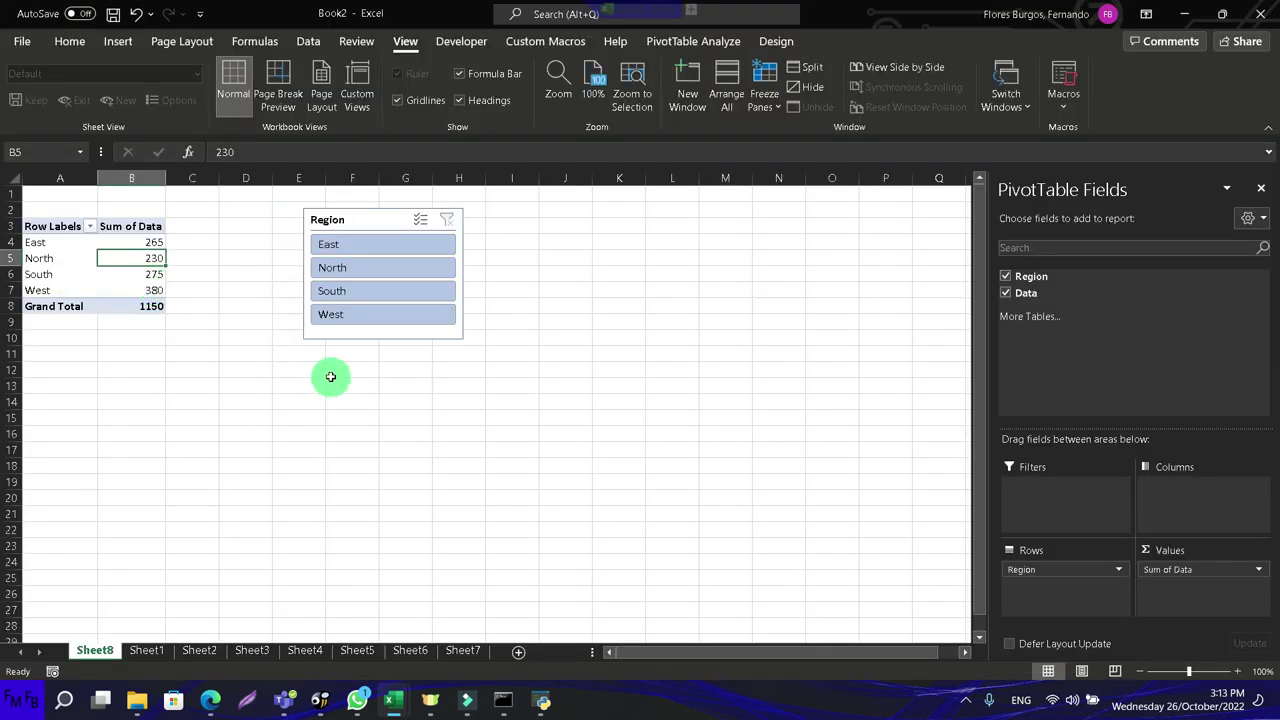
key("alt+Tab")
Step: Add a Workbook_SheetActivate event procedure to the ThisWorkbook code module
double_click(98, 250)
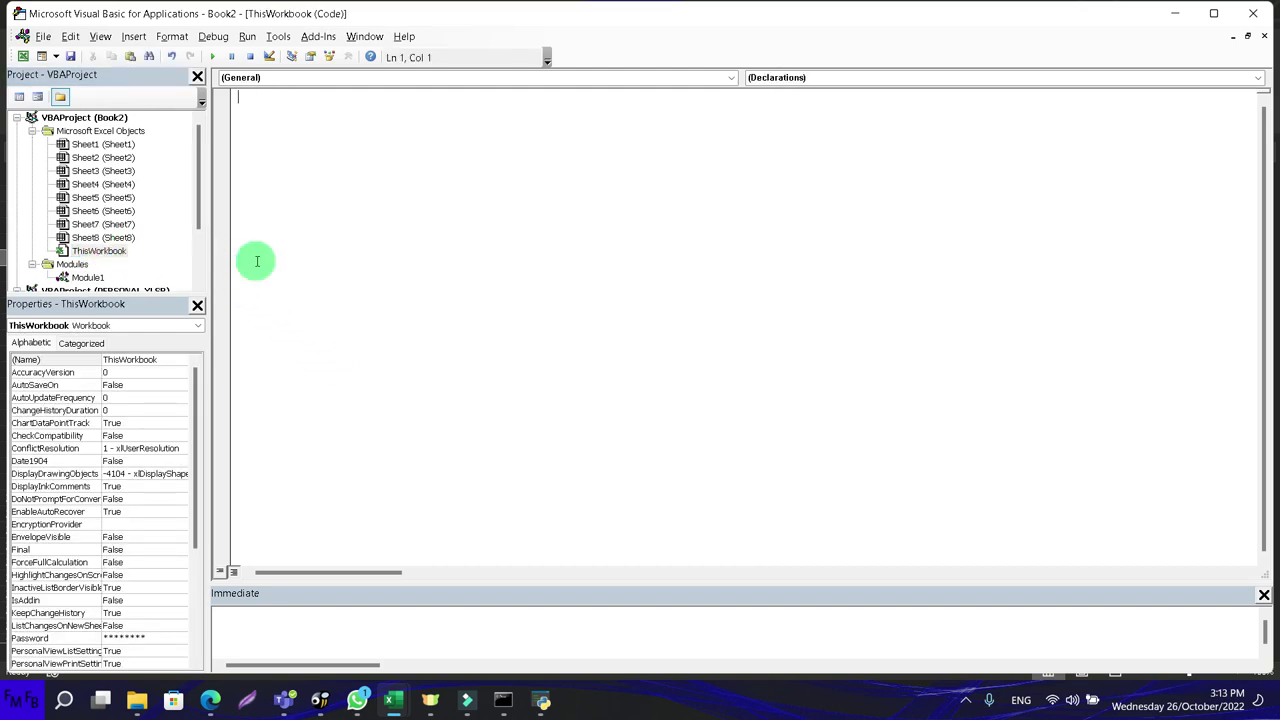
left_click(765, 78)
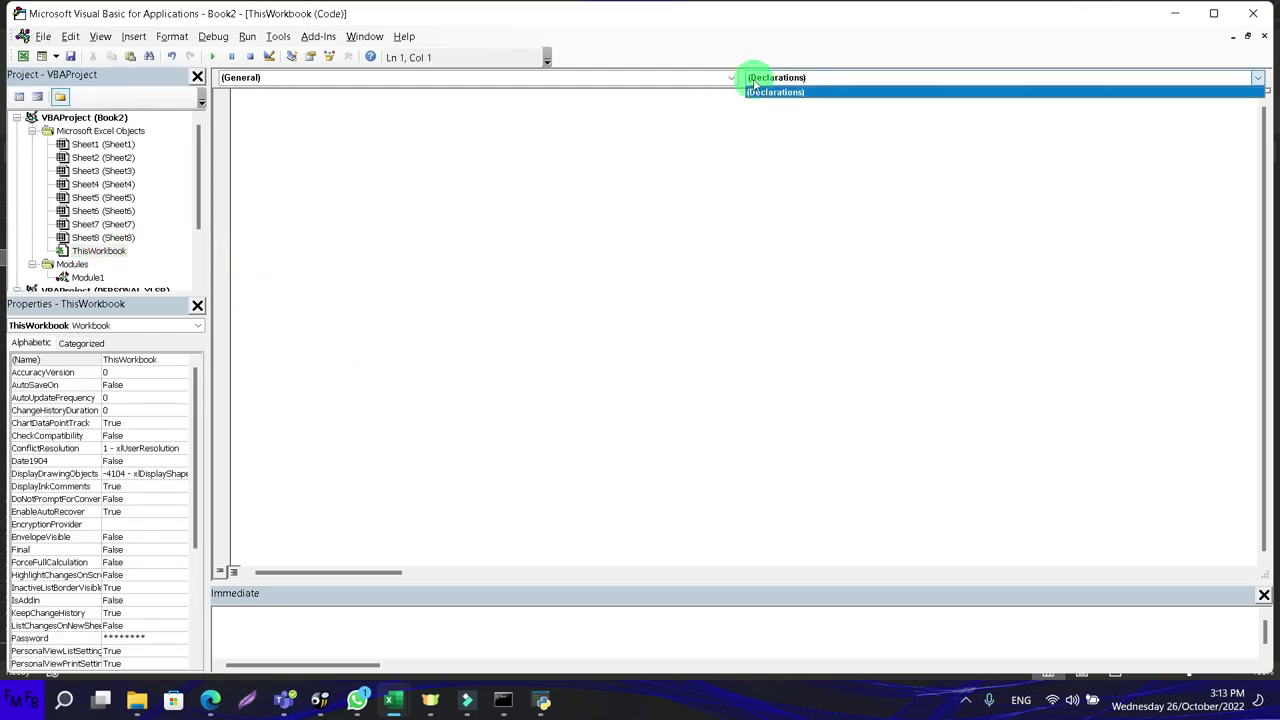
left_click(735, 79)
left_click(731, 78)
left_click(721, 103)
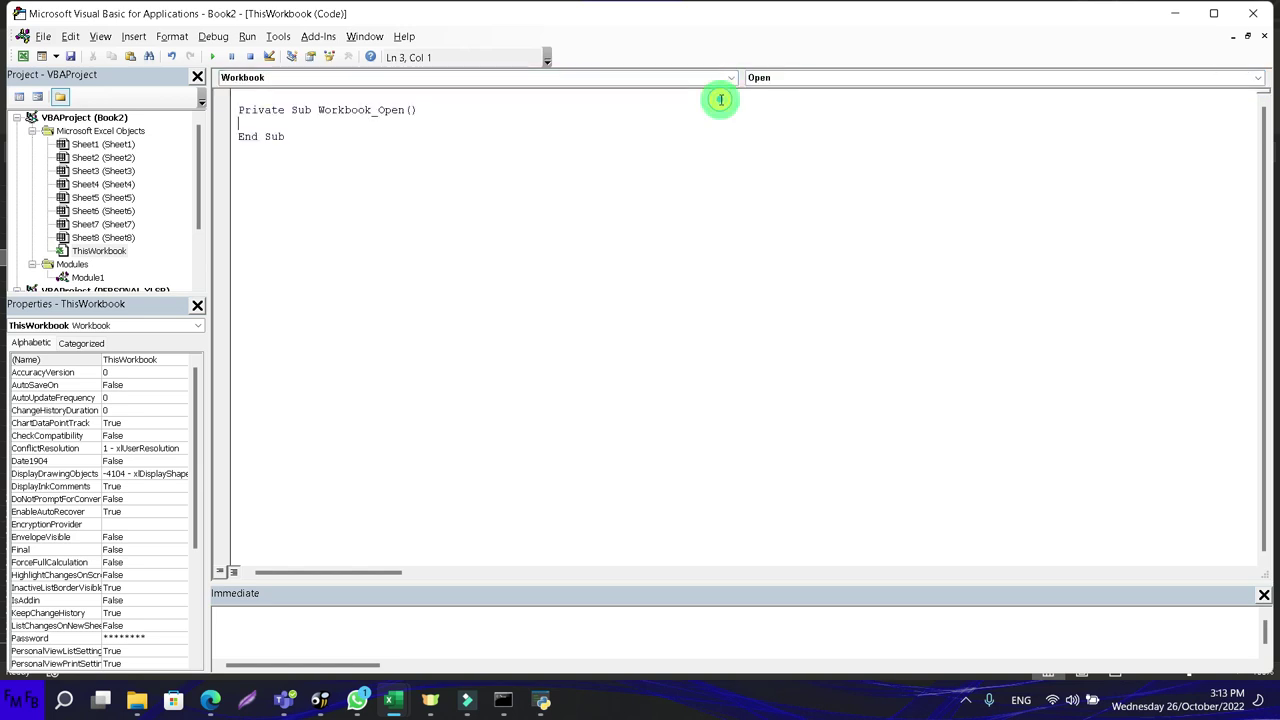
left_click(790, 79)
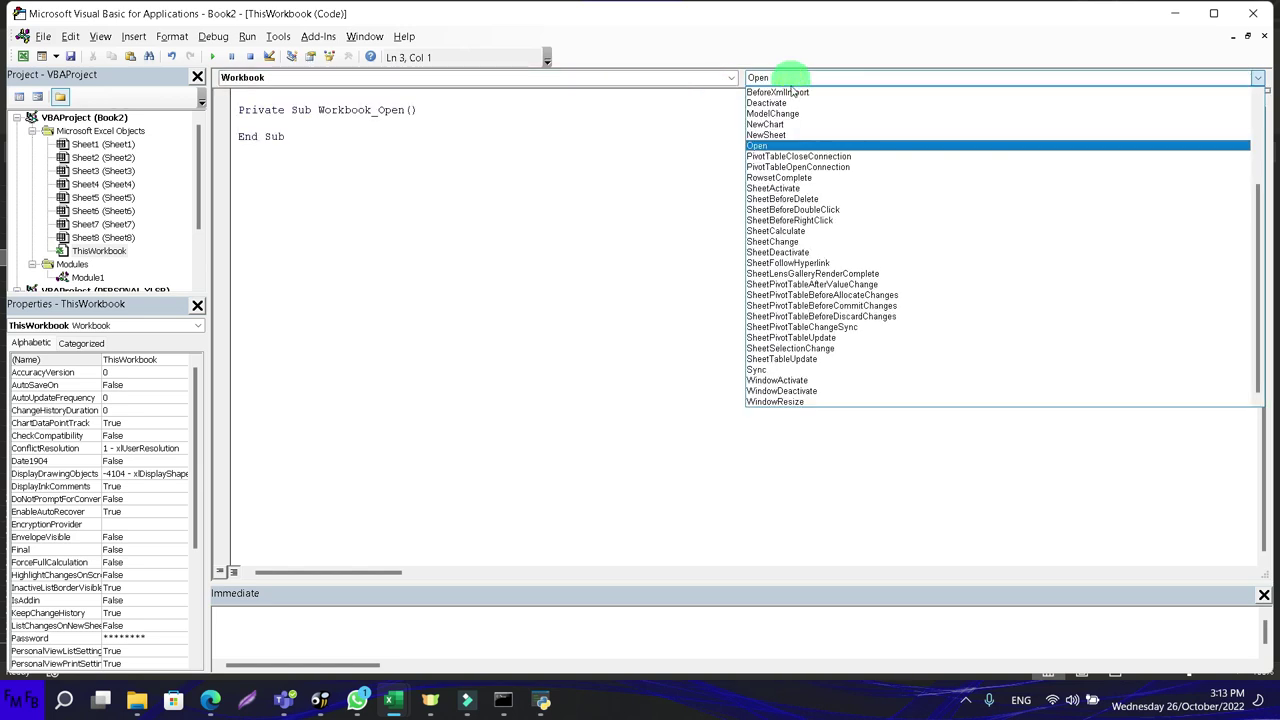
left_click(791, 187)
type("She")
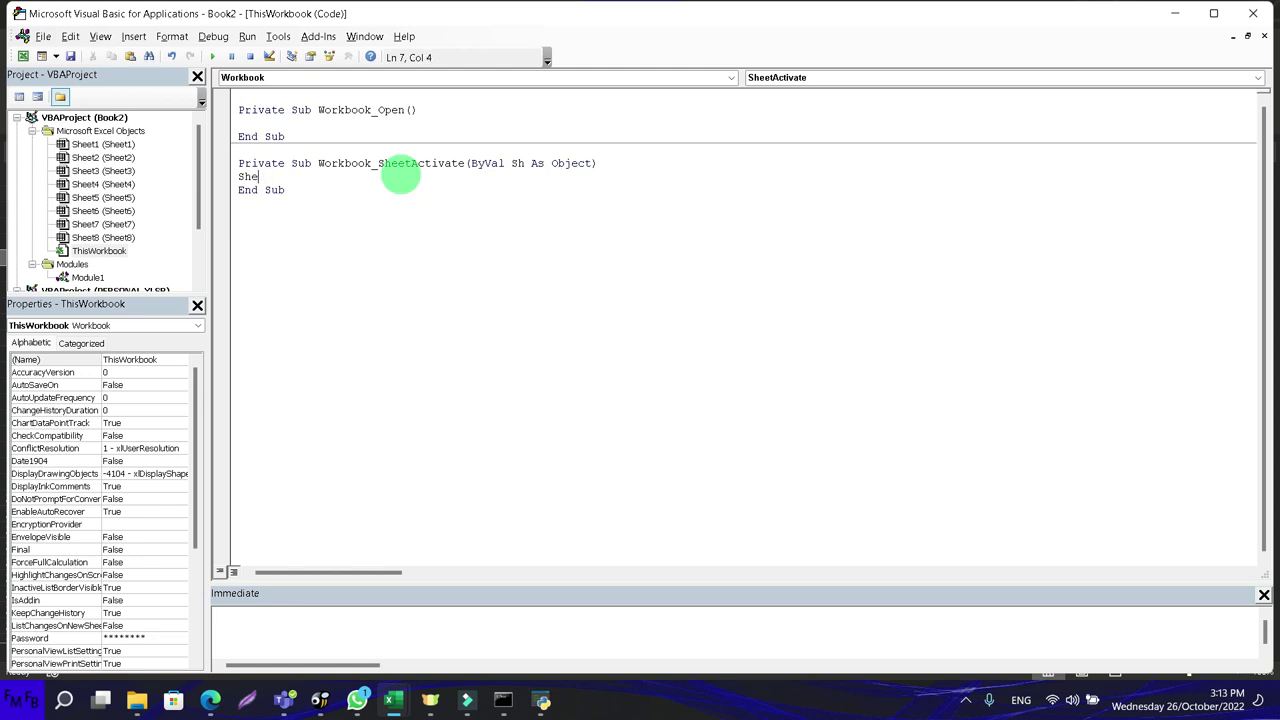
Step: Begin the If test inside it, typing 'is Shee' to compare the activated sheet
key("BackSpace")
key("BackSpace")
key("BackSpace")
type("is S")
type("hee")
key("alt+Tab")
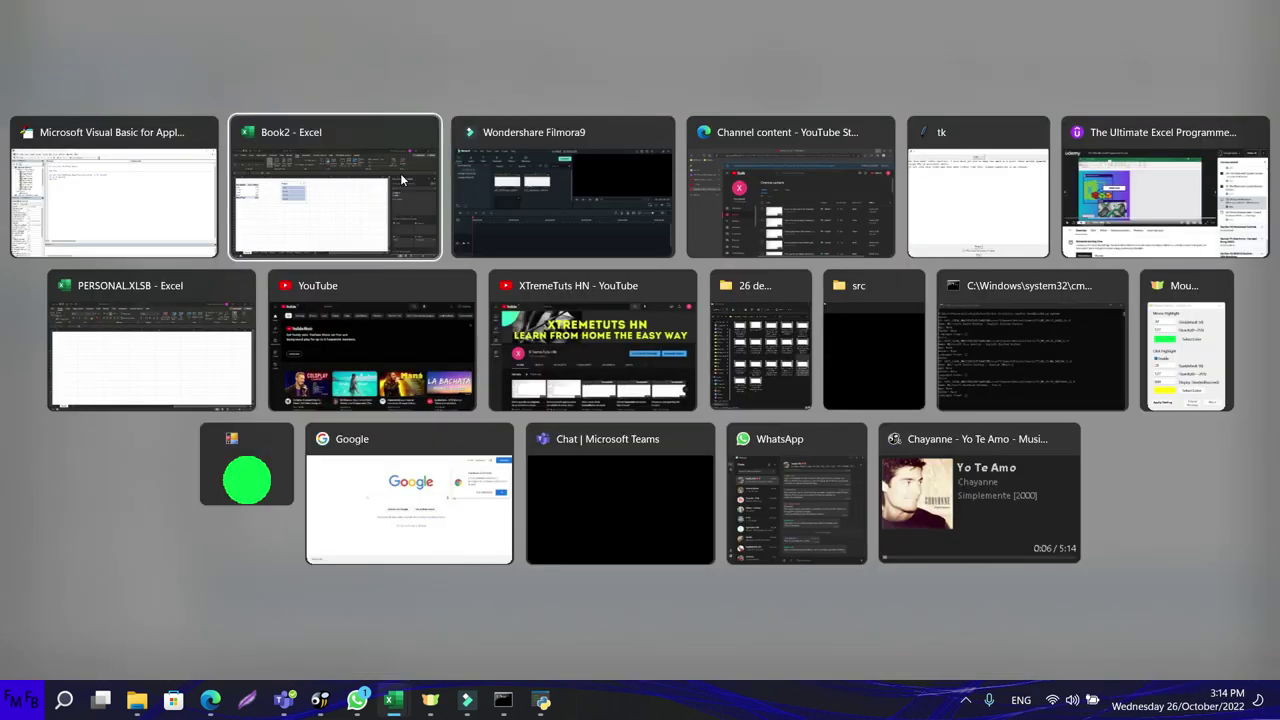
Step: Finish the 'If Sh Is Sheet8 Then' line and close the block with End If
left_click(403, 179)
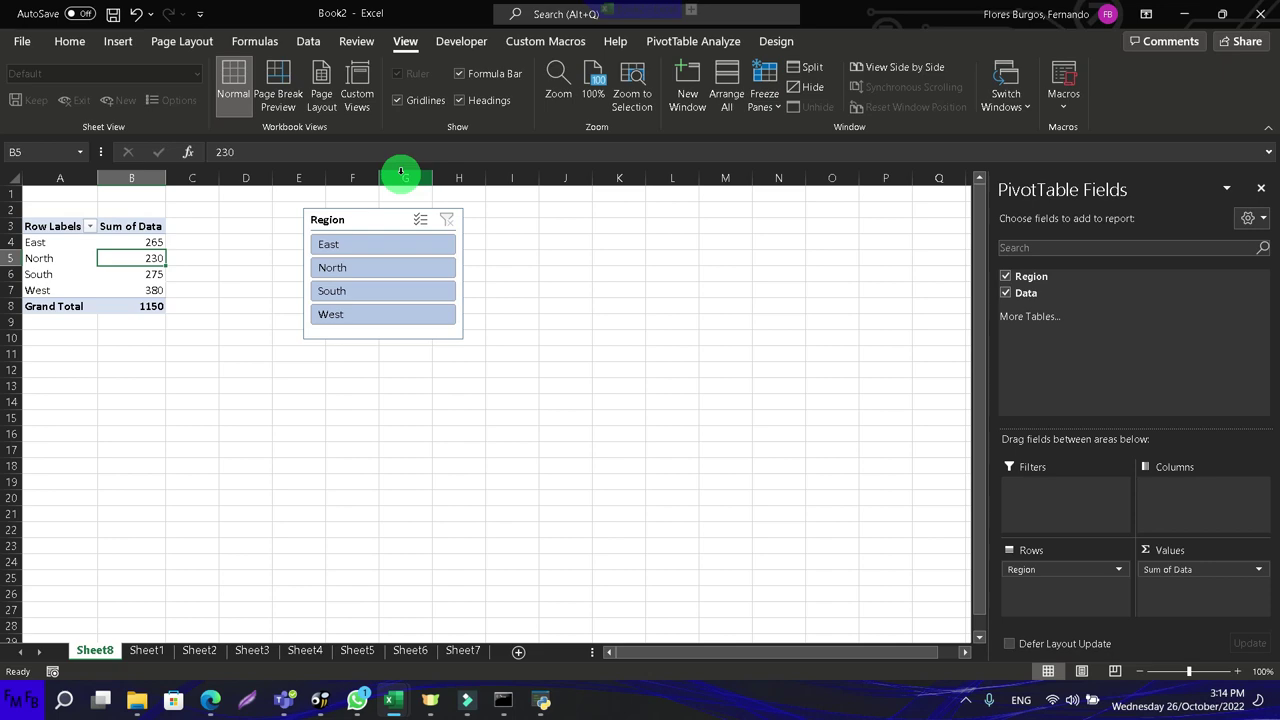
key("alt+Tab")
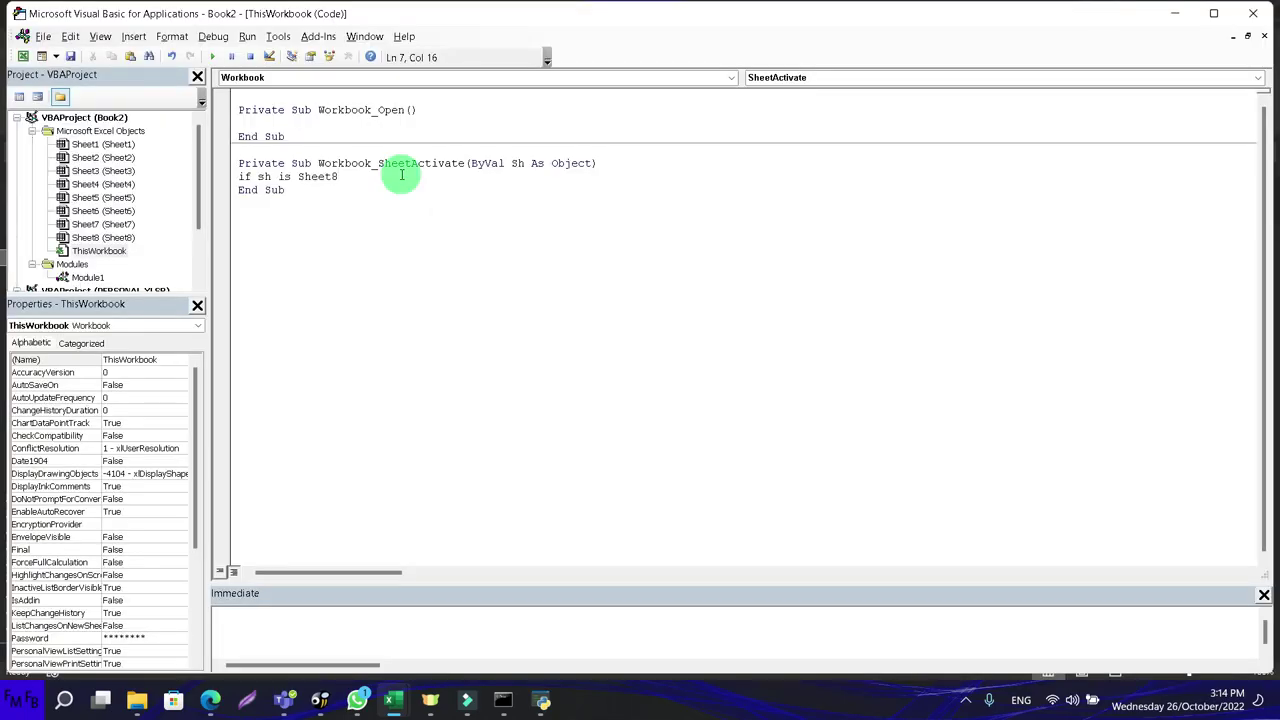
type(" then")
key("Return")
key("Return")
type("endif")
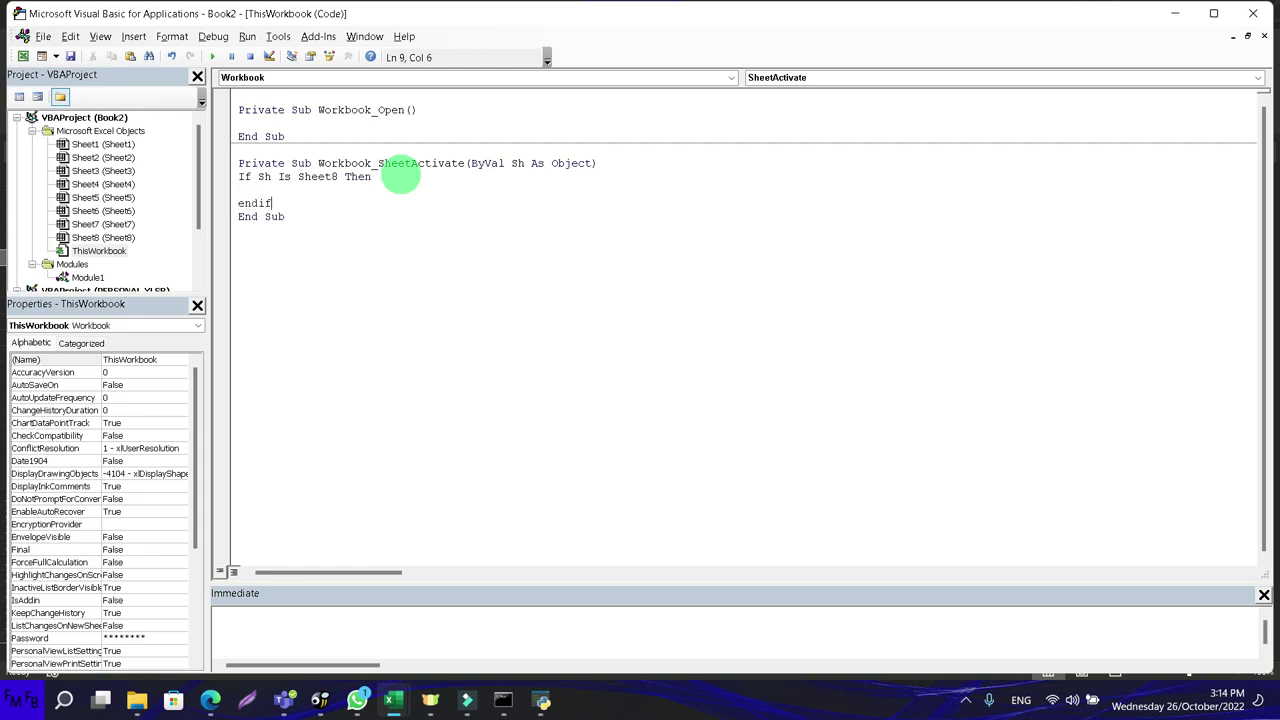
key("Up")
Step: Paste the PivotTable1 PivotCache.Refresh line inside the If block, replacing ActiveSheet with Sh
key("ctrl+v")
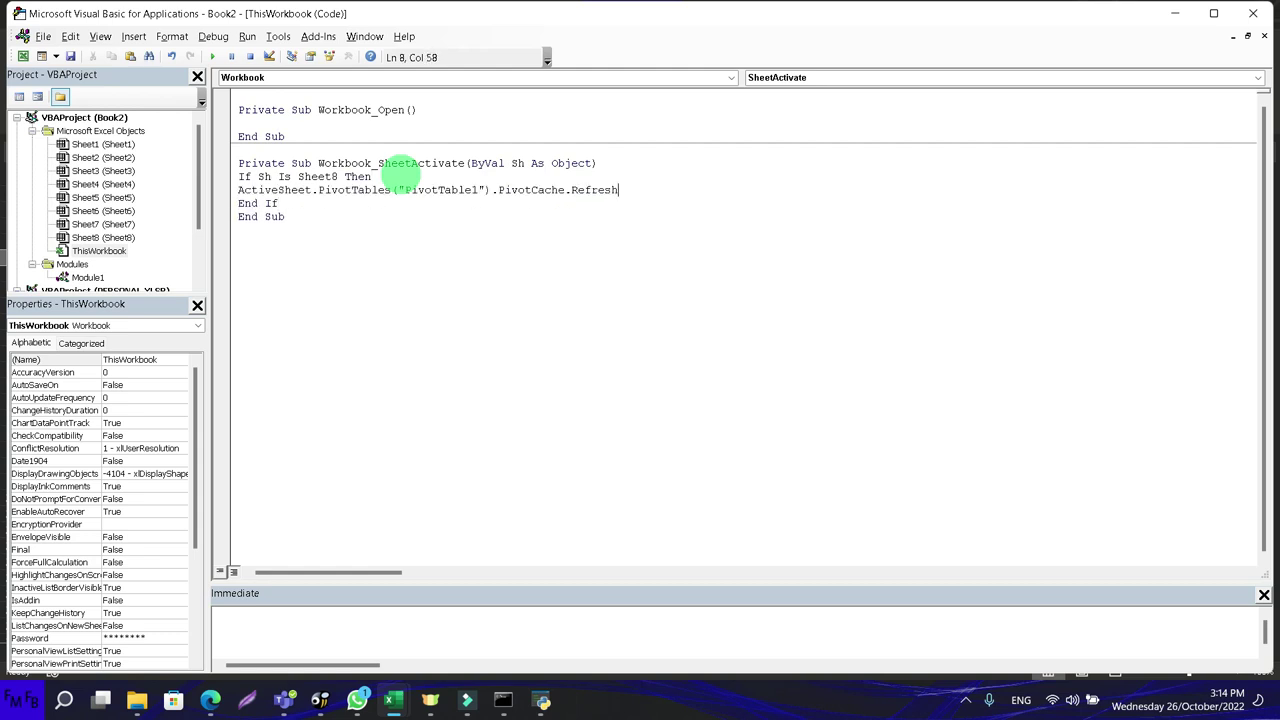
key("ctrl+shift+Left")
key("ctrl+shift+Left")
key("ctrl+shift+Left")
key("ctrl+shift+Left")
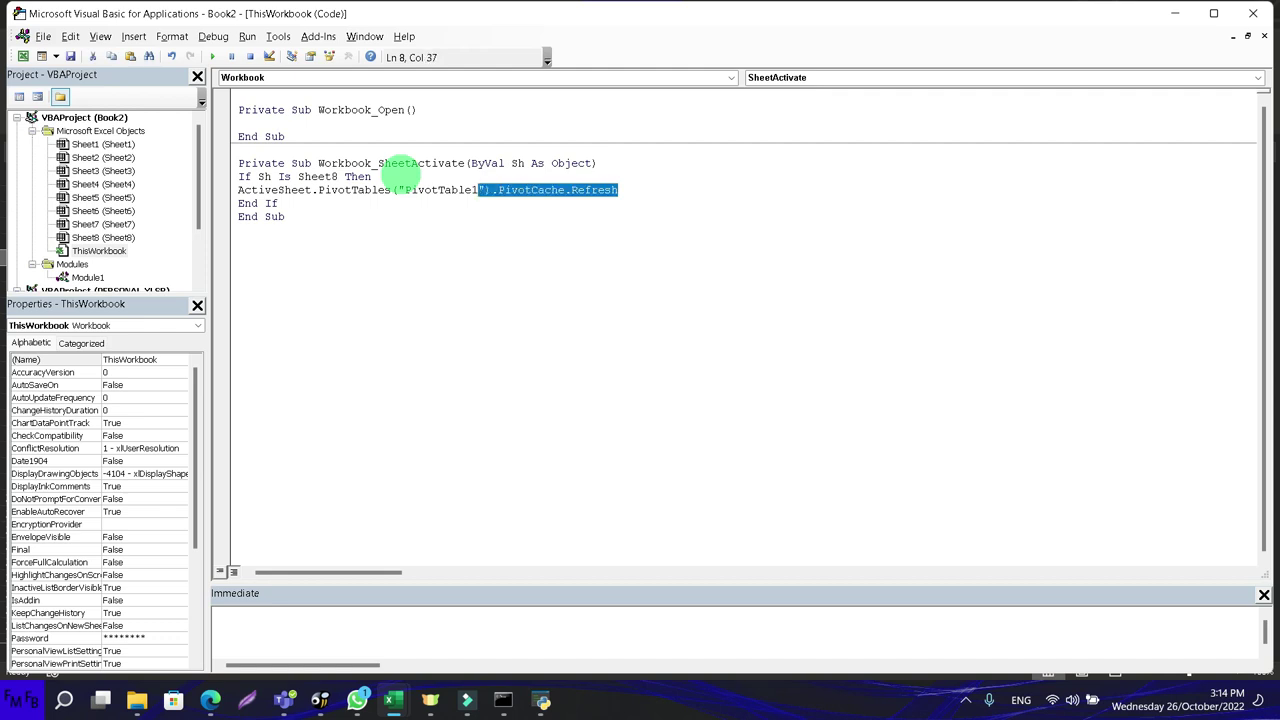
key("End")
key("Home")
key("ctrl+shift+Right")
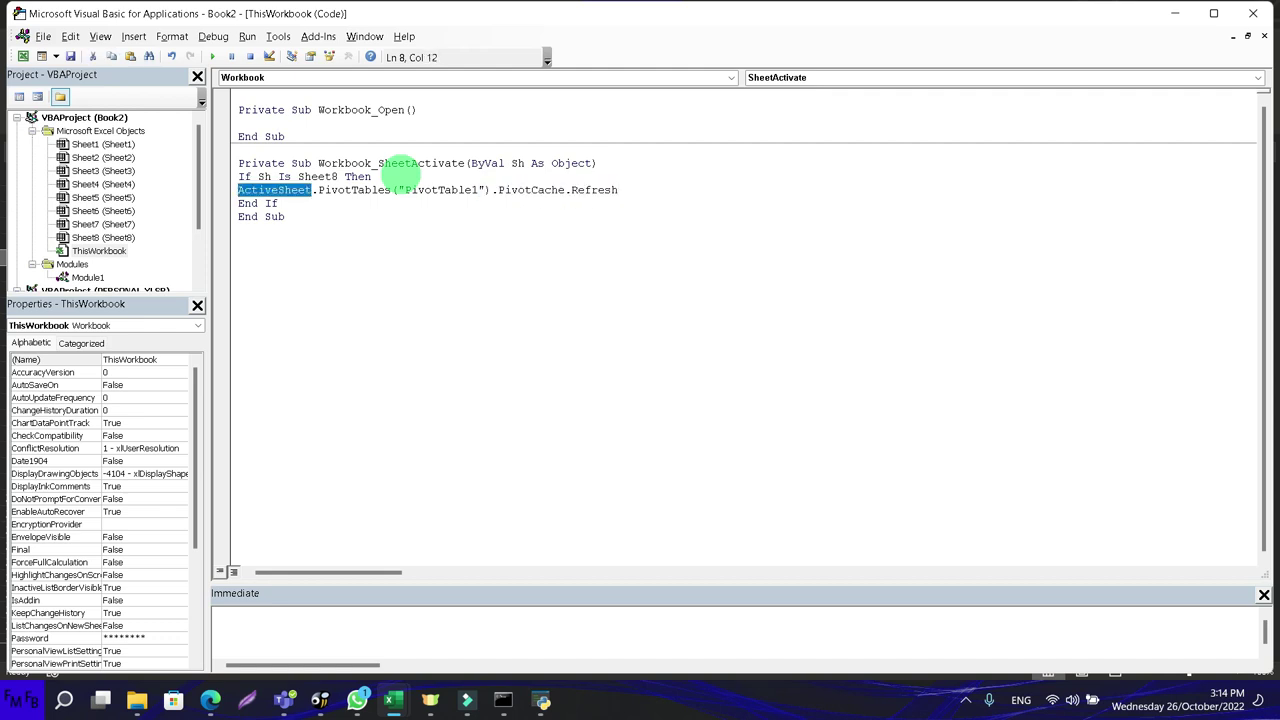
type("sh")
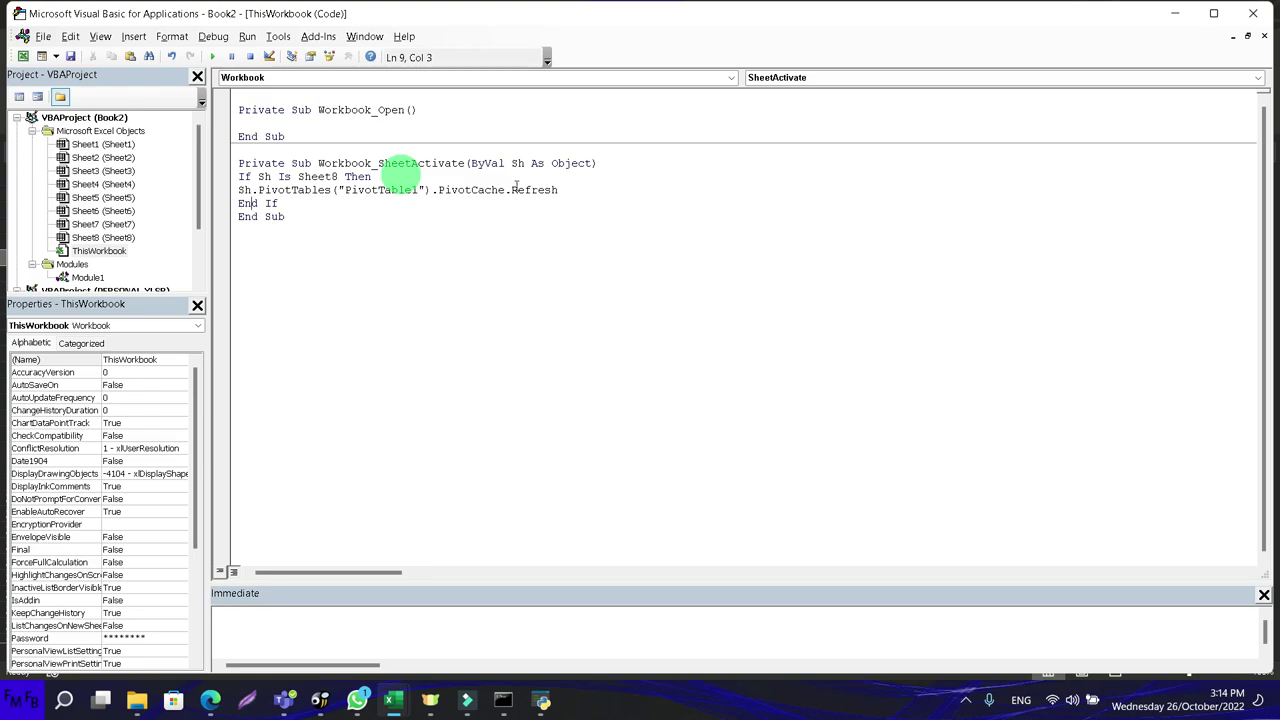
key("alt+Tab")
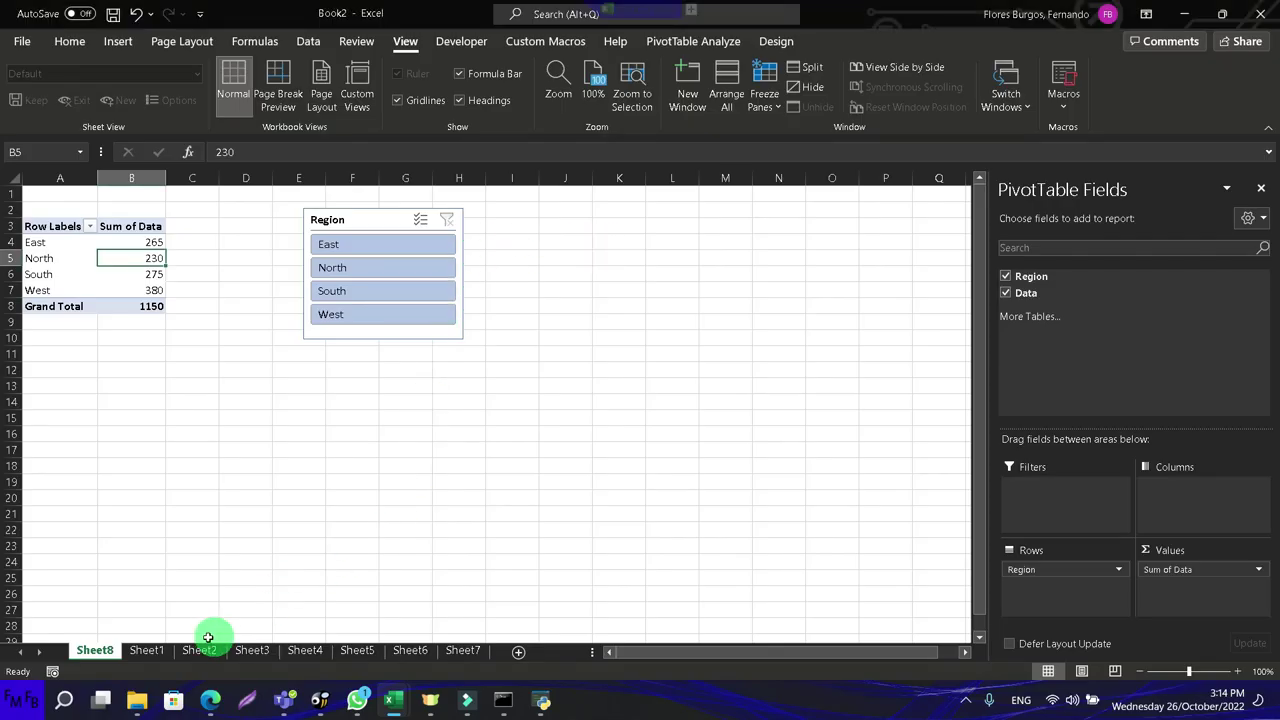
Step: On Sheet1, enter 1000 in B3, 2000 in B4 and 10000 in B5
left_click(150, 650)
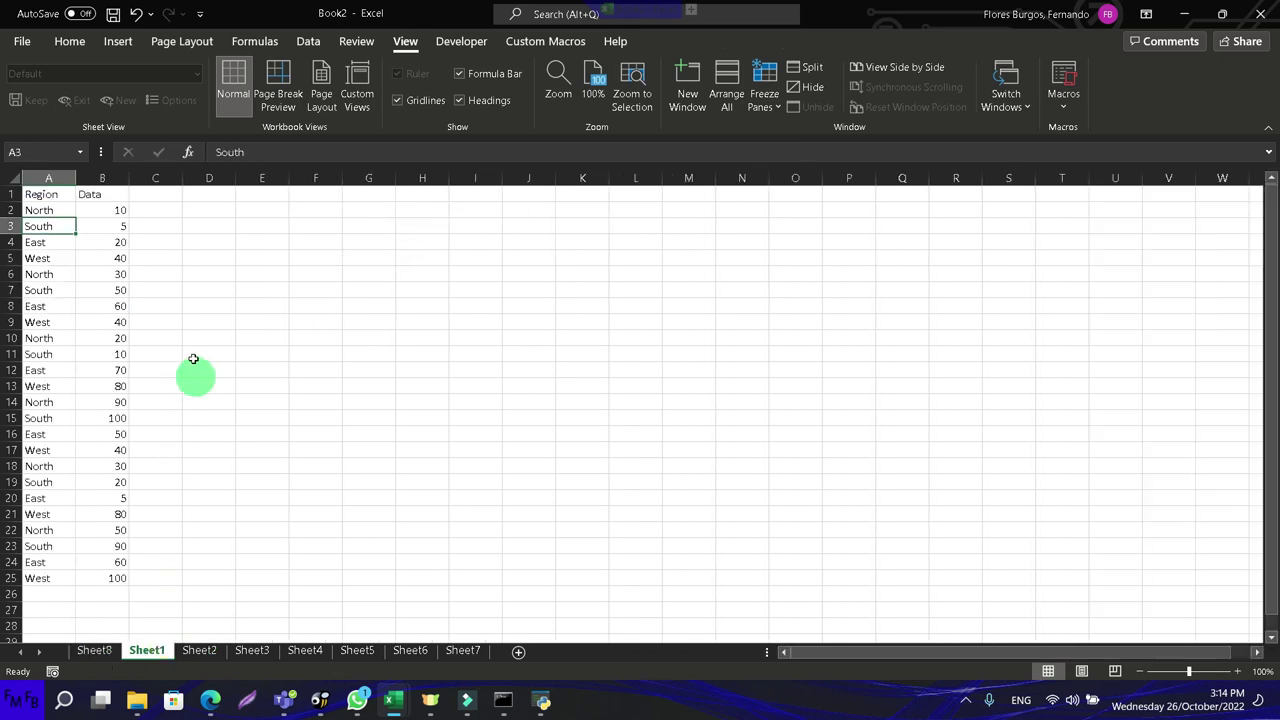
left_click(114, 230)
type("100")
key("Return")
type("2000")
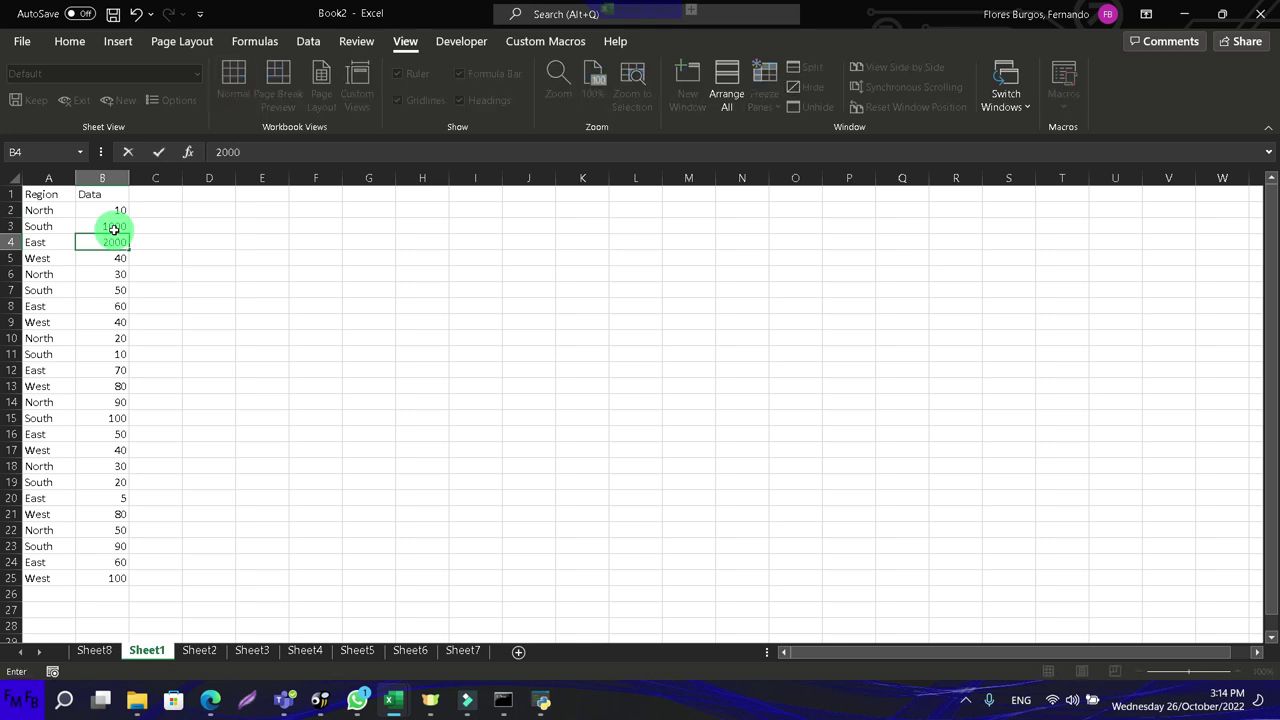
key("Return")
type("1000")
key("Return")
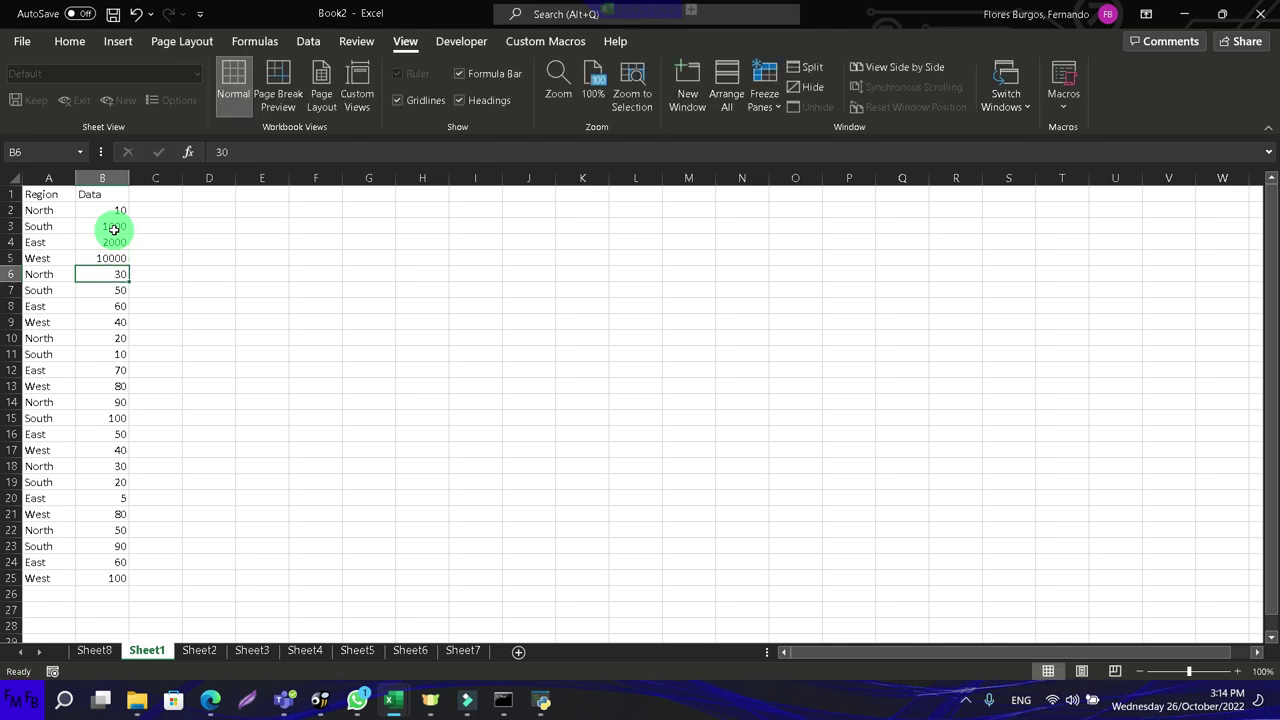
Step: On Sheet8, slice the pivot by West, then South, then East, North and South
left_click(93, 651)
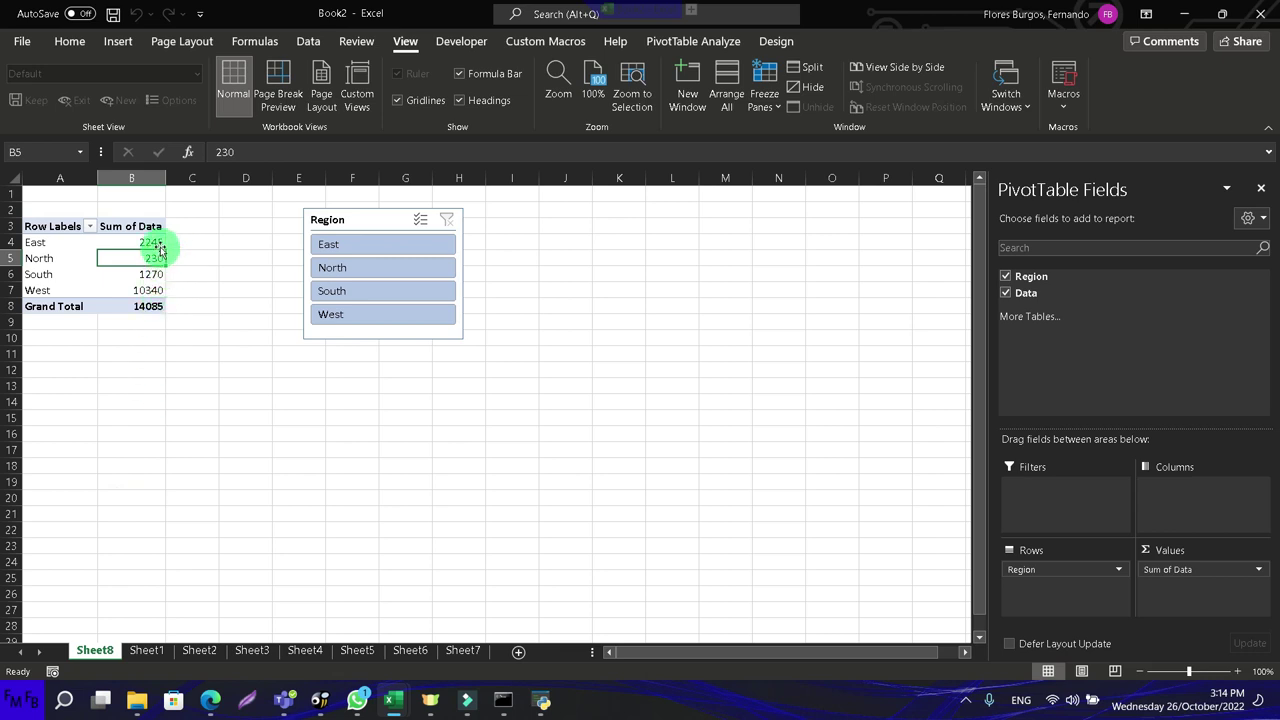
left_click(328, 314)
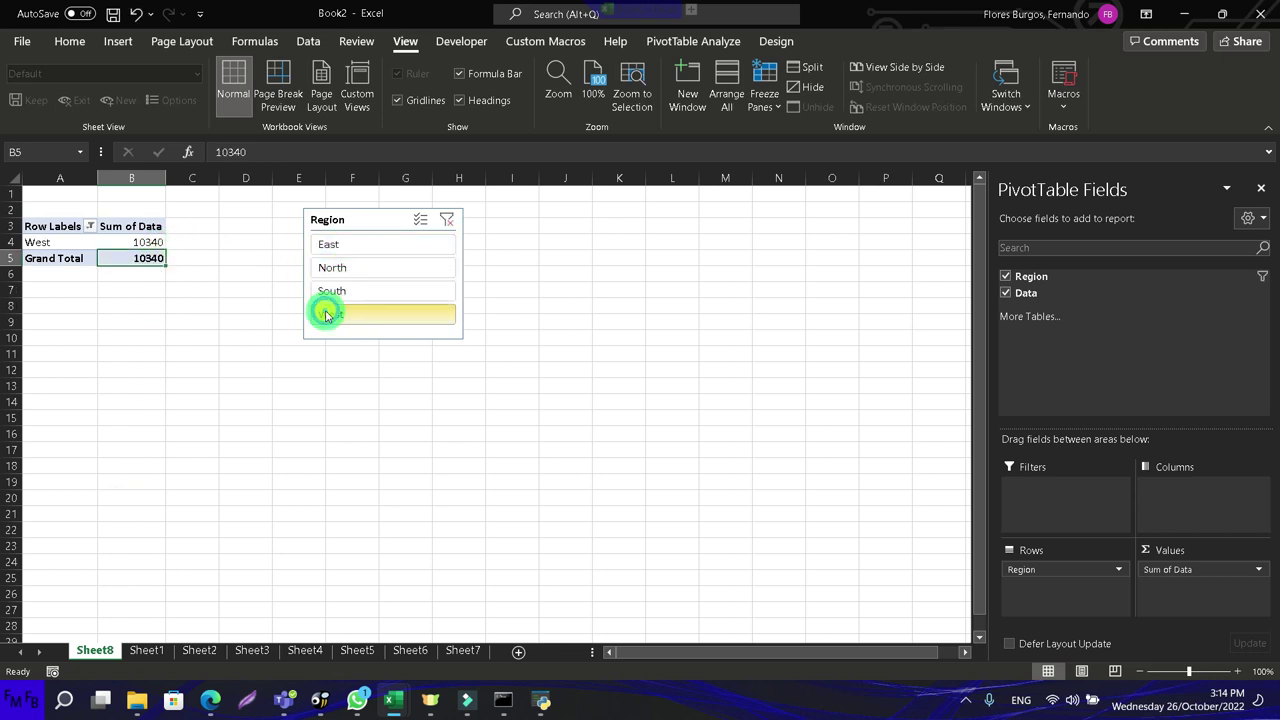
left_click(336, 292)
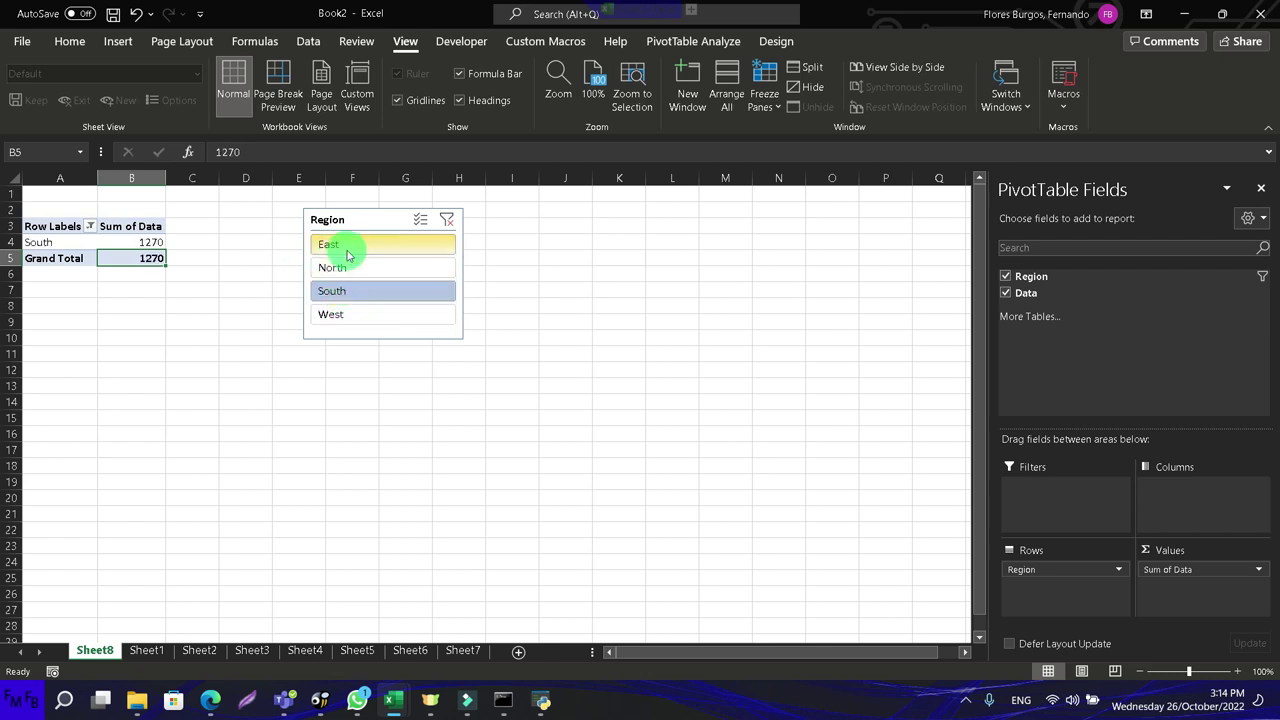
left_click(347, 255, "shift")
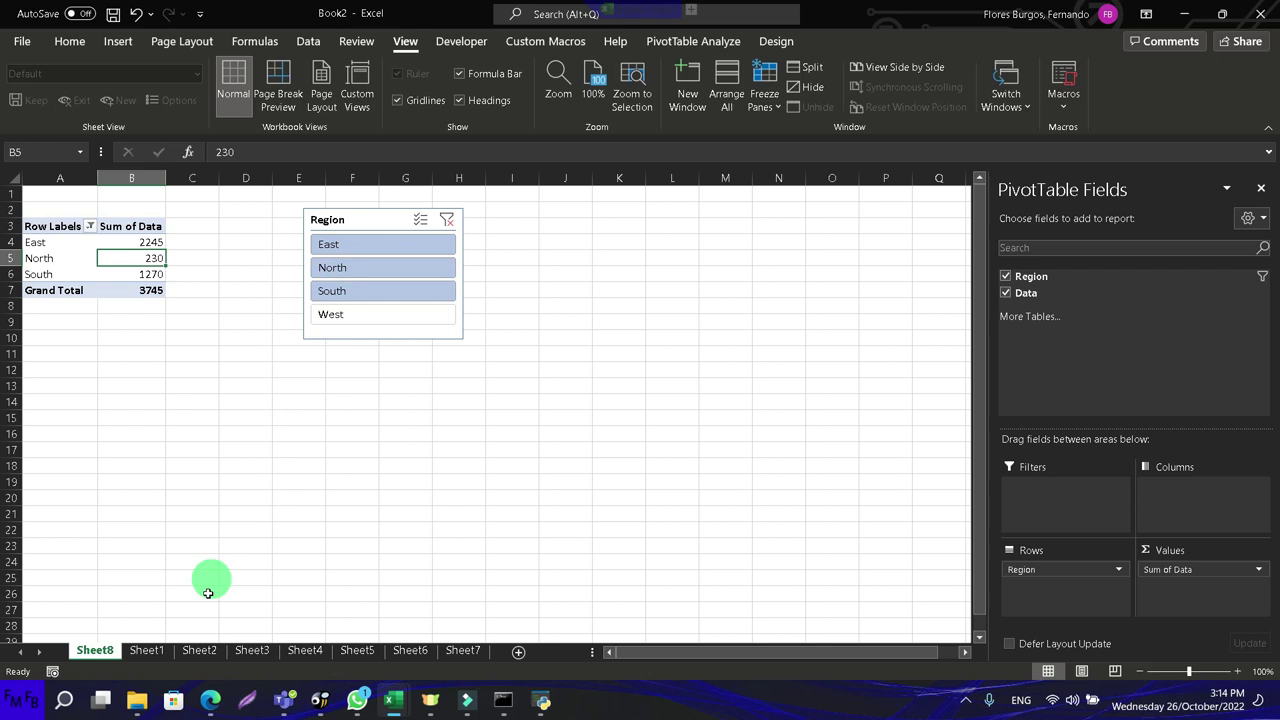
left_click(158, 651)
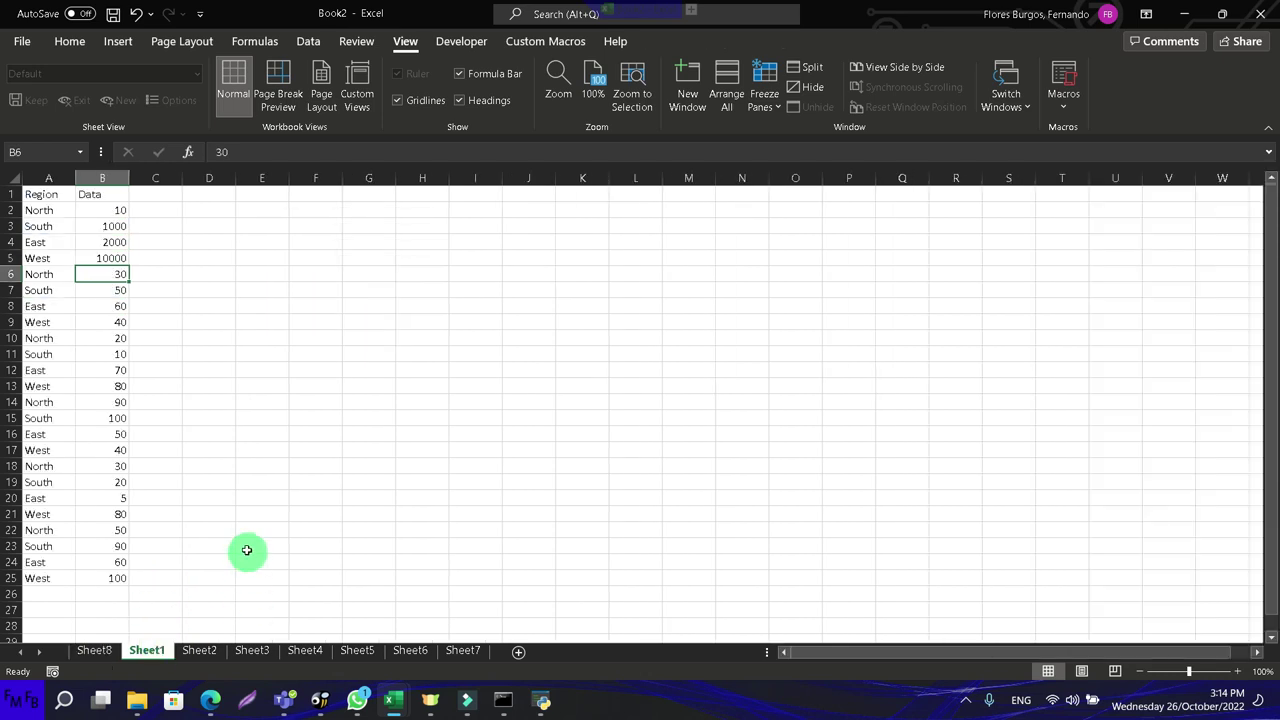
Step: Set West's value in Sheet1 cell B9 to 300000
left_click(120, 319)
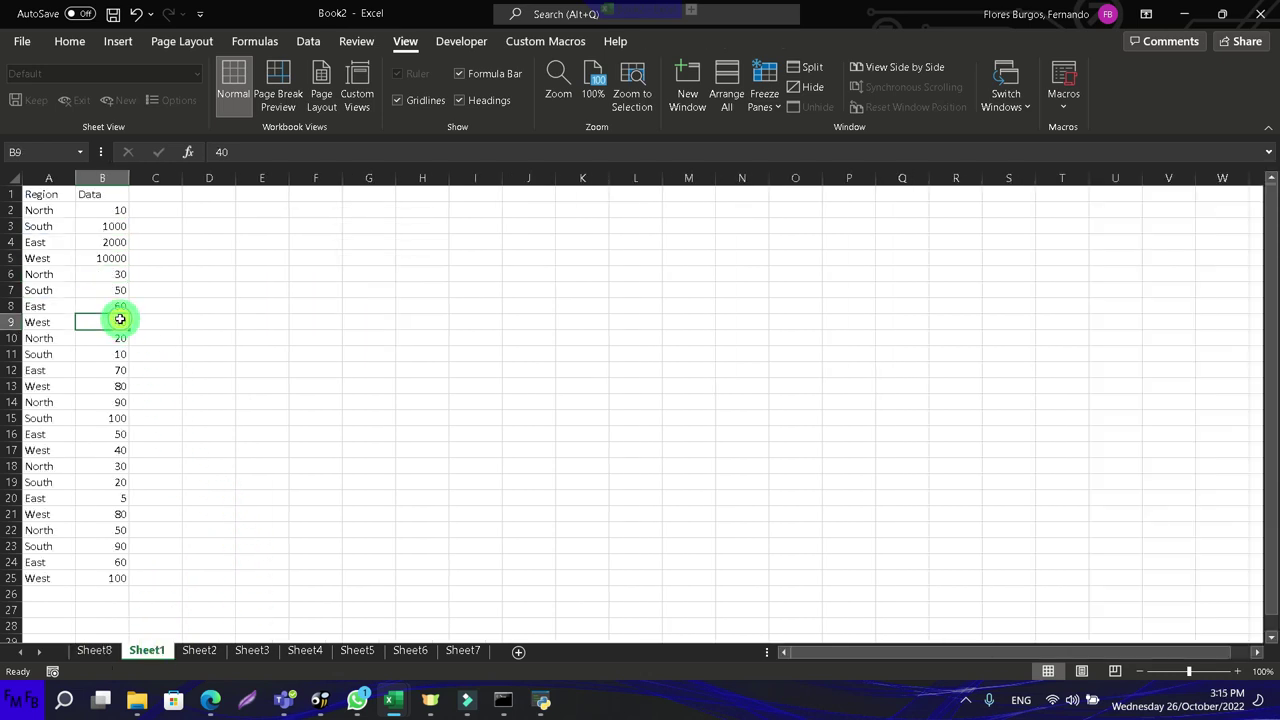
type("300000")
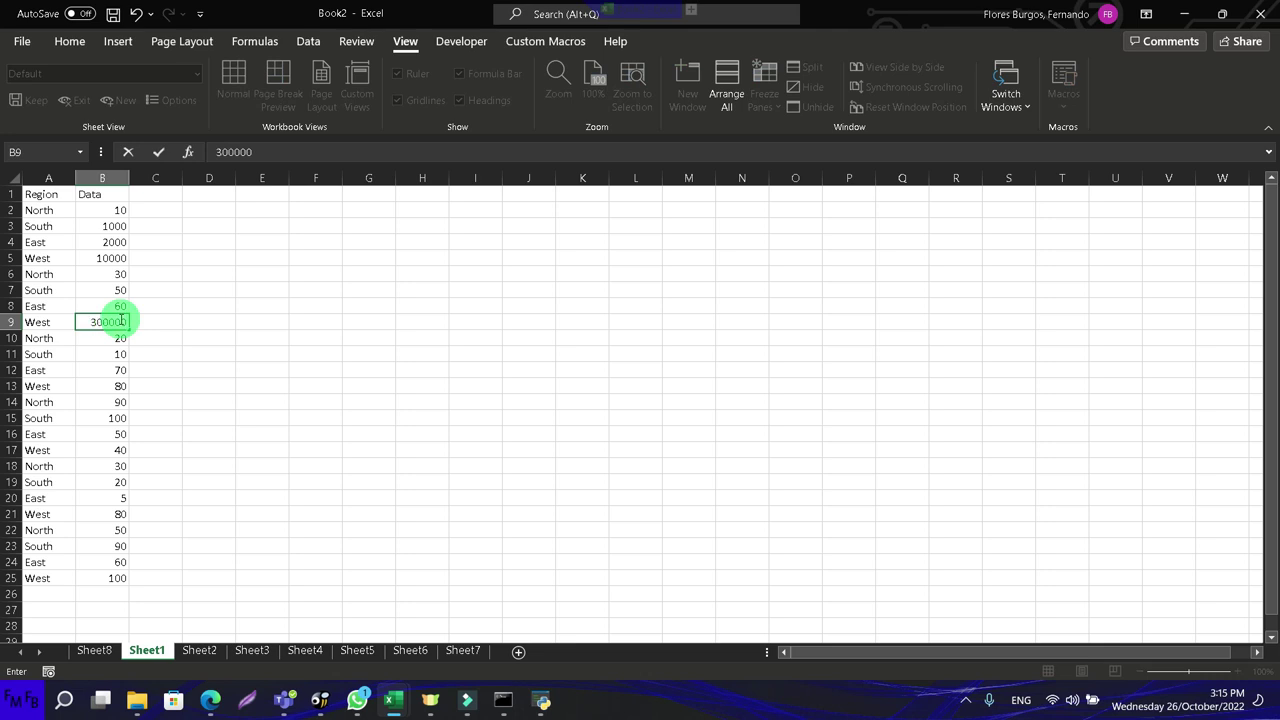
key("Return")
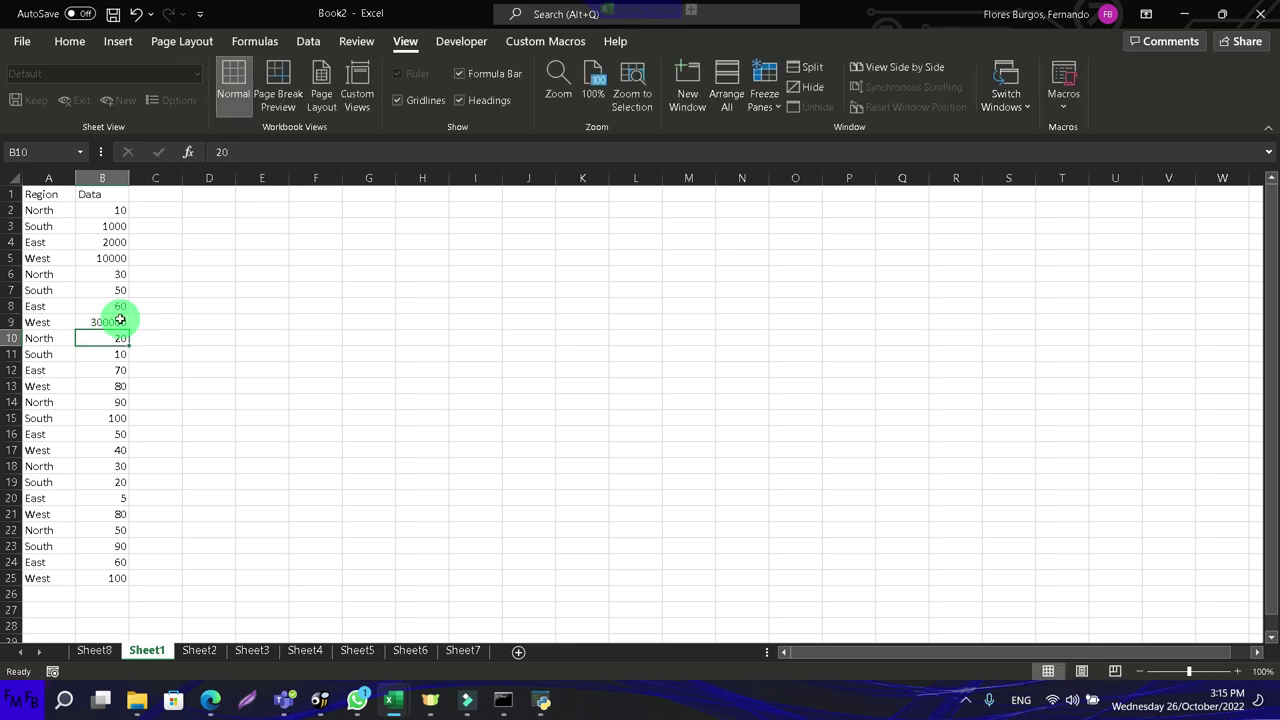
left_click_drag(57, 324, 93, 324)
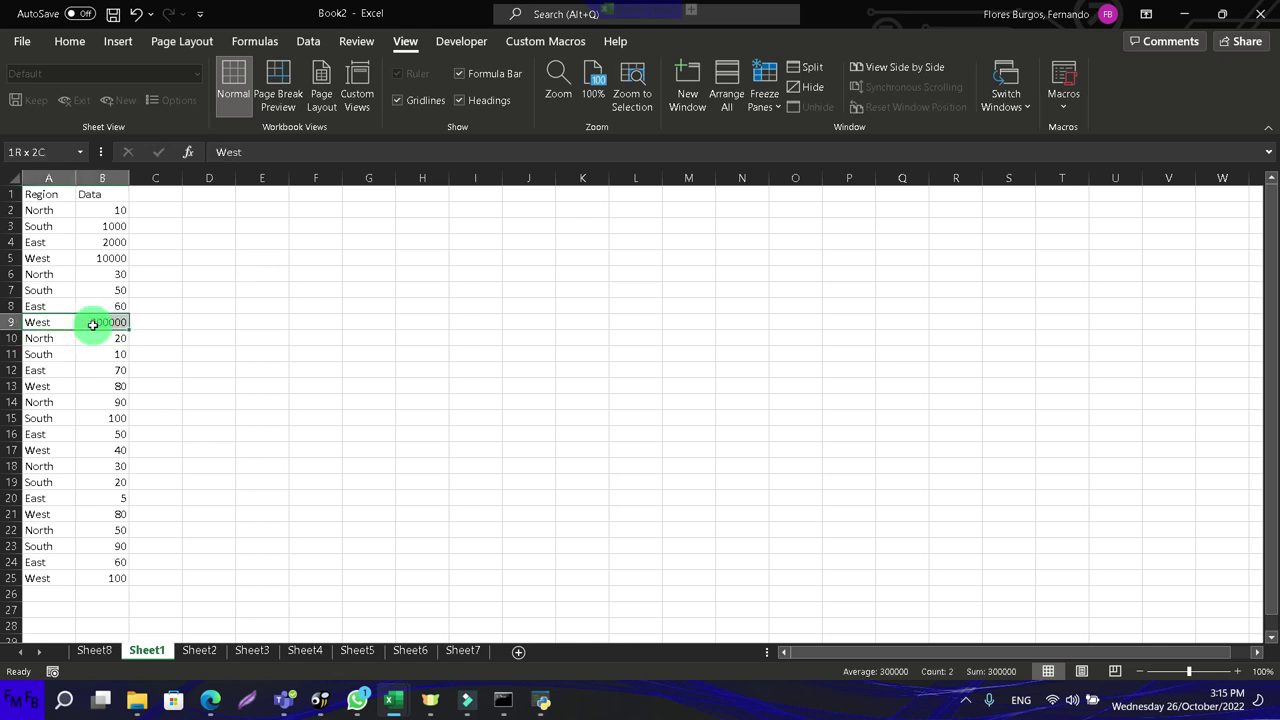
left_click(112, 652)
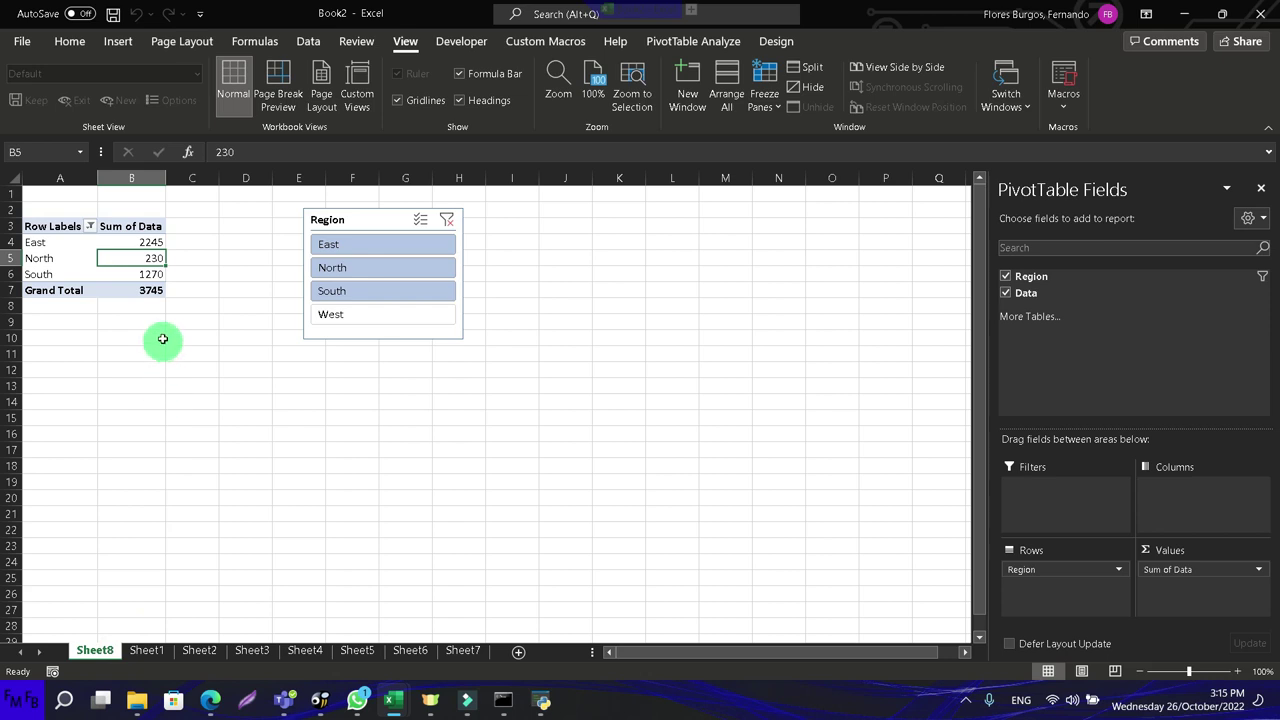
Step: Filter the slicer to West (310300), then select all four regions for a 314045 total
left_click(313, 318)
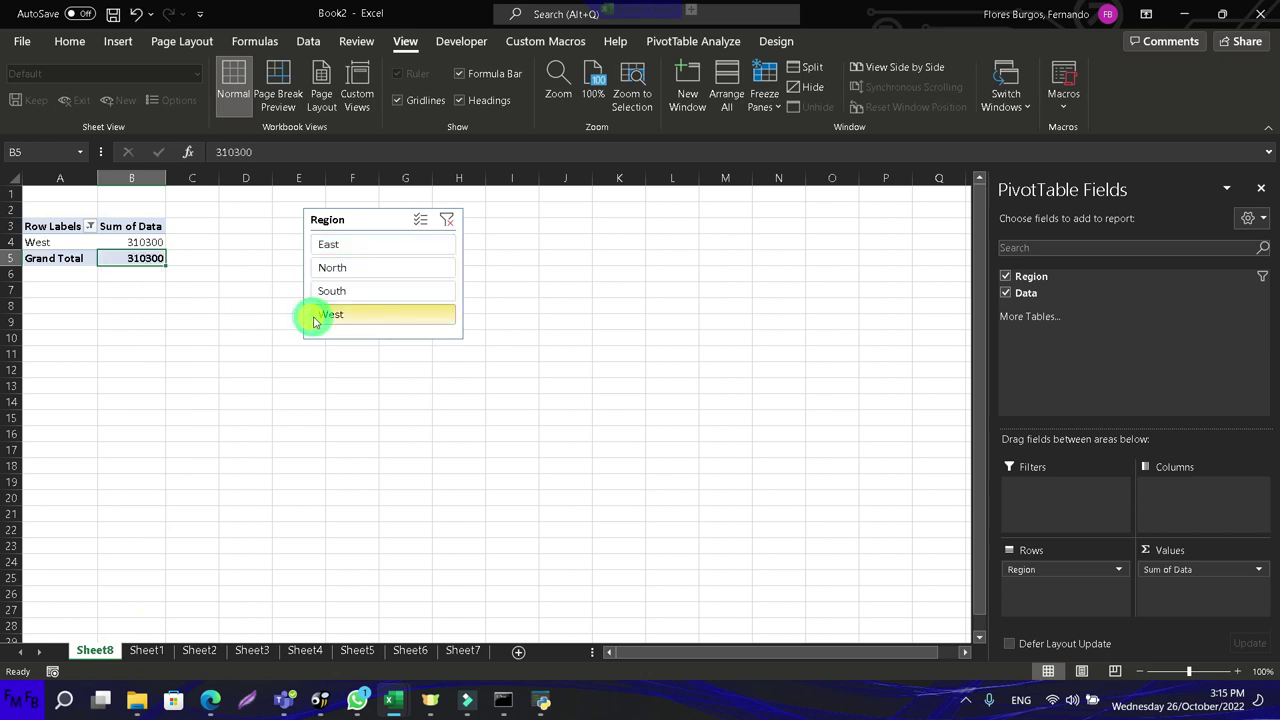
left_click_drag(320, 312, 352, 261)
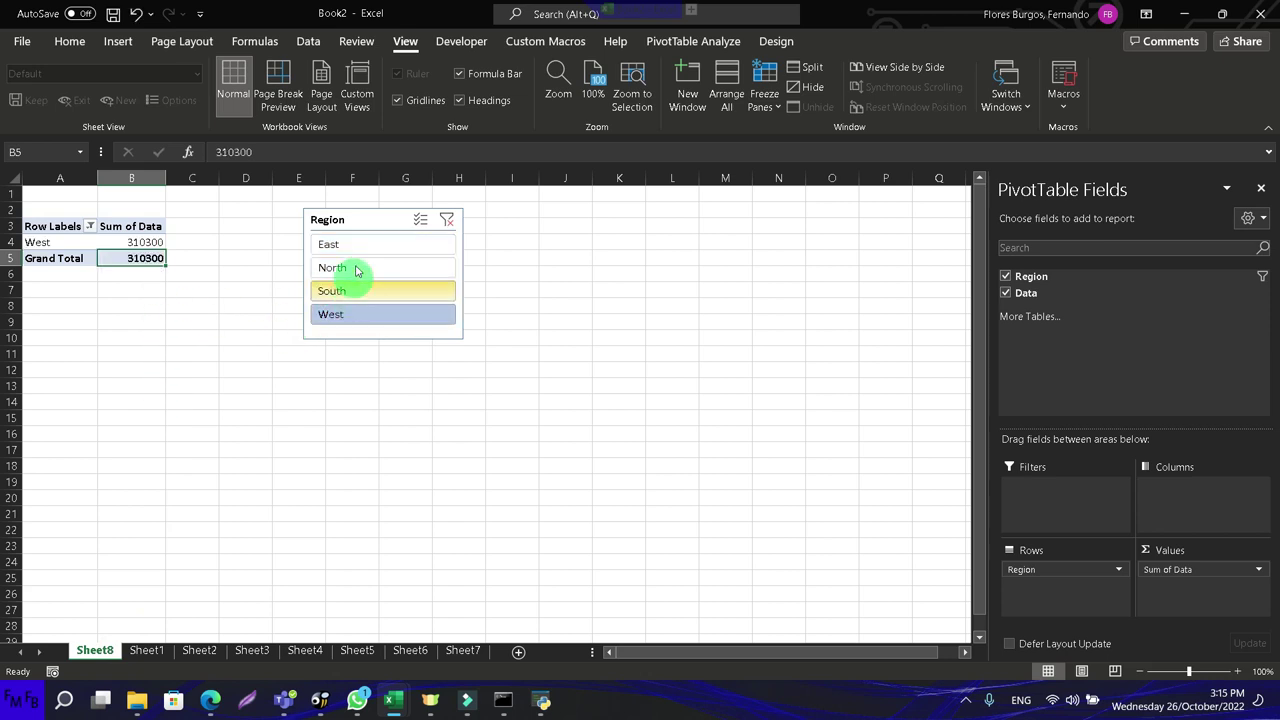